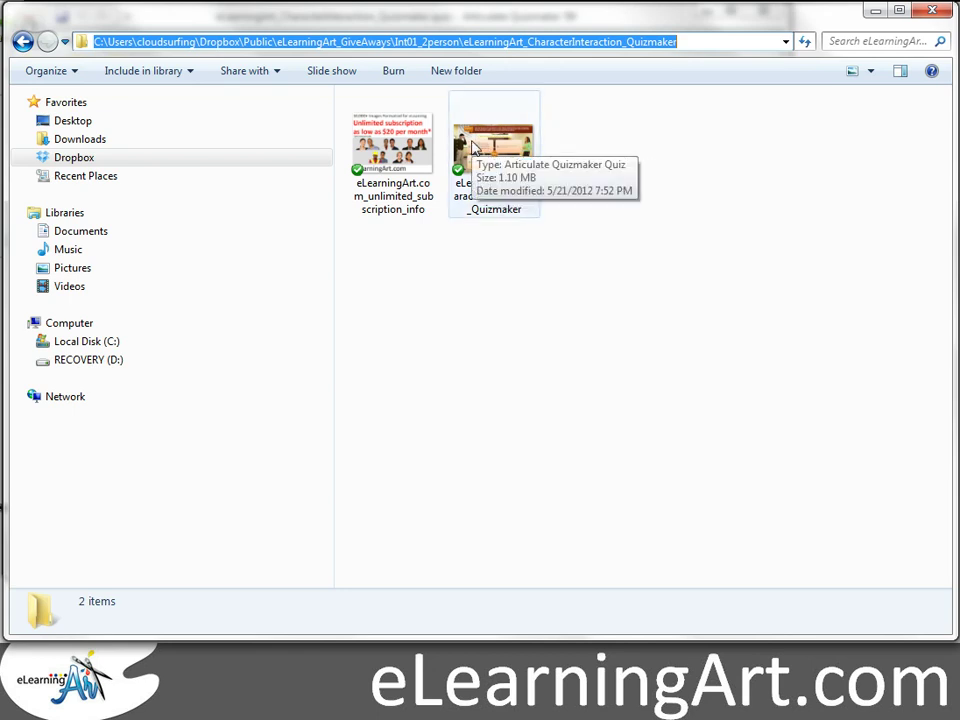
# Step: Open eLearningArt_CharacterInteraction_Quizmaker.quiz from its Dropbox folder in Quizmaker
pyautogui.doubleClick(474, 147)
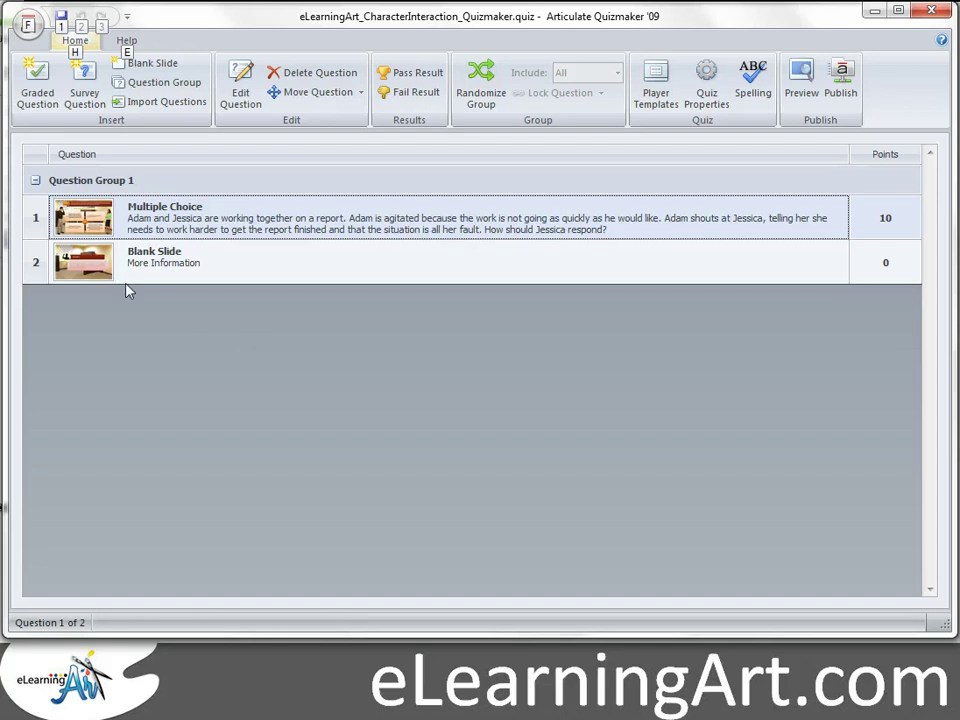
# Step: Open the row 1 Multiple Choice question in the question editor
pyautogui.doubleClick(68, 212)
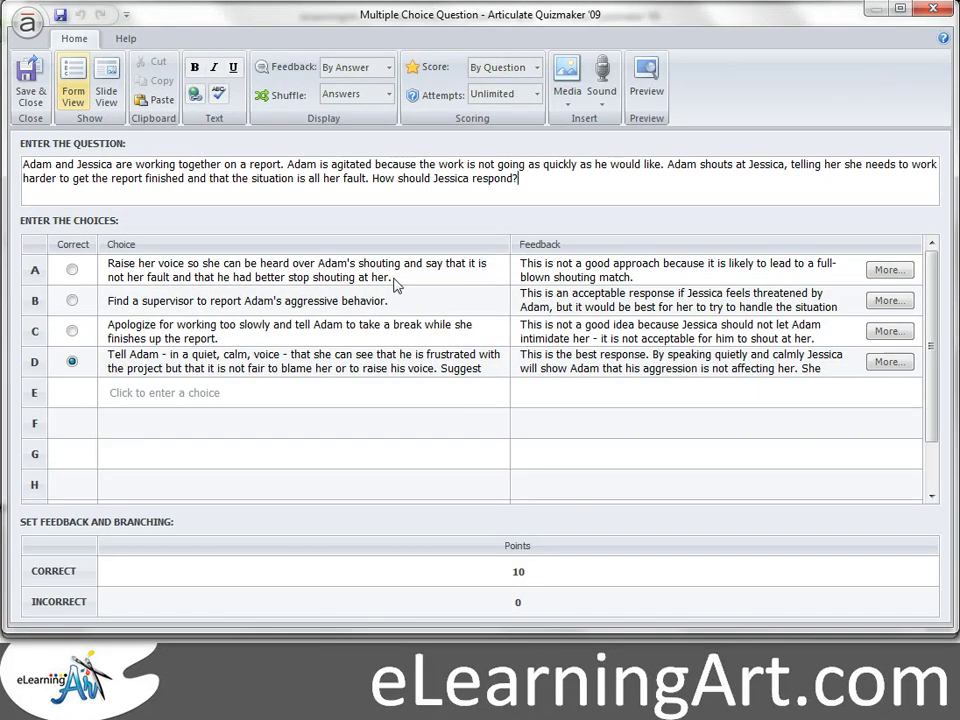
# Step: Show the question in Slide View and point out the Scenario callout and first answer box
pyautogui.click(107, 77)
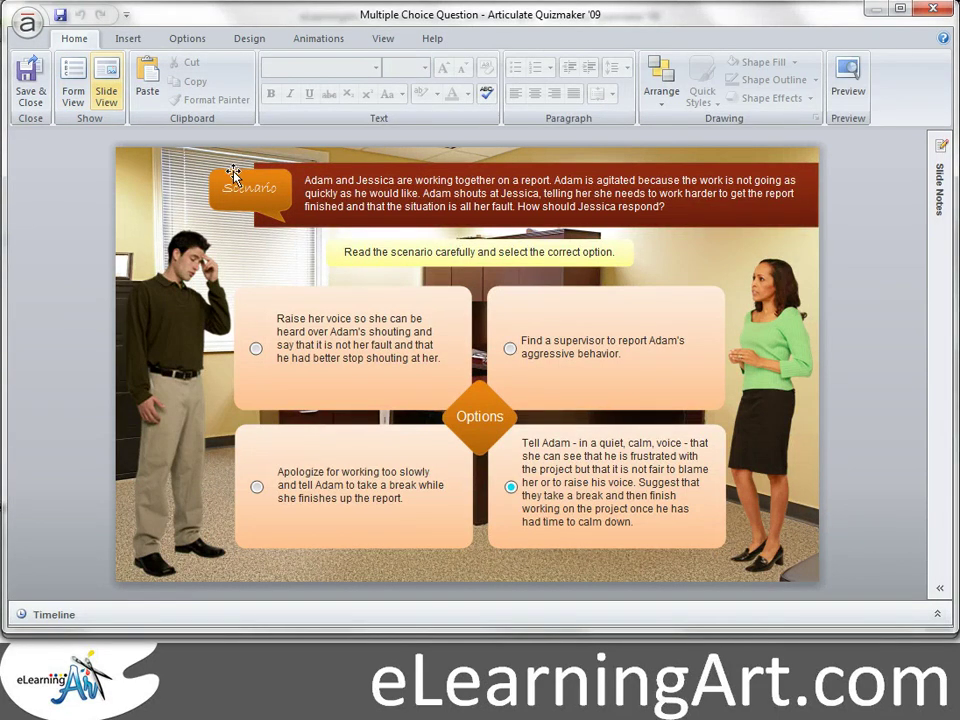
pyautogui.click(233, 175)
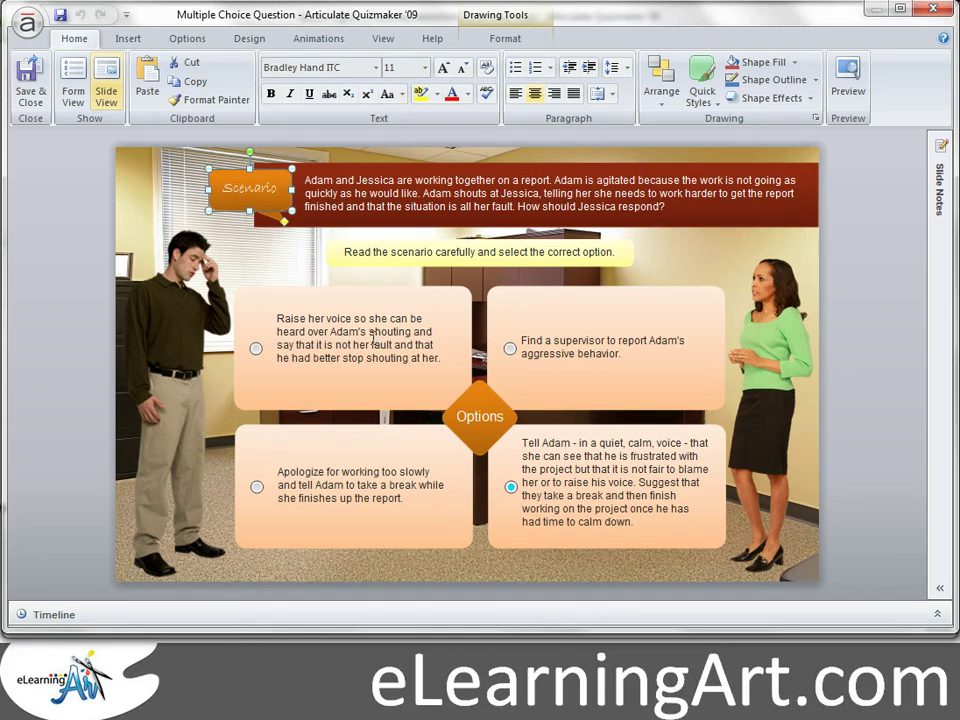
pyautogui.click(305, 332)
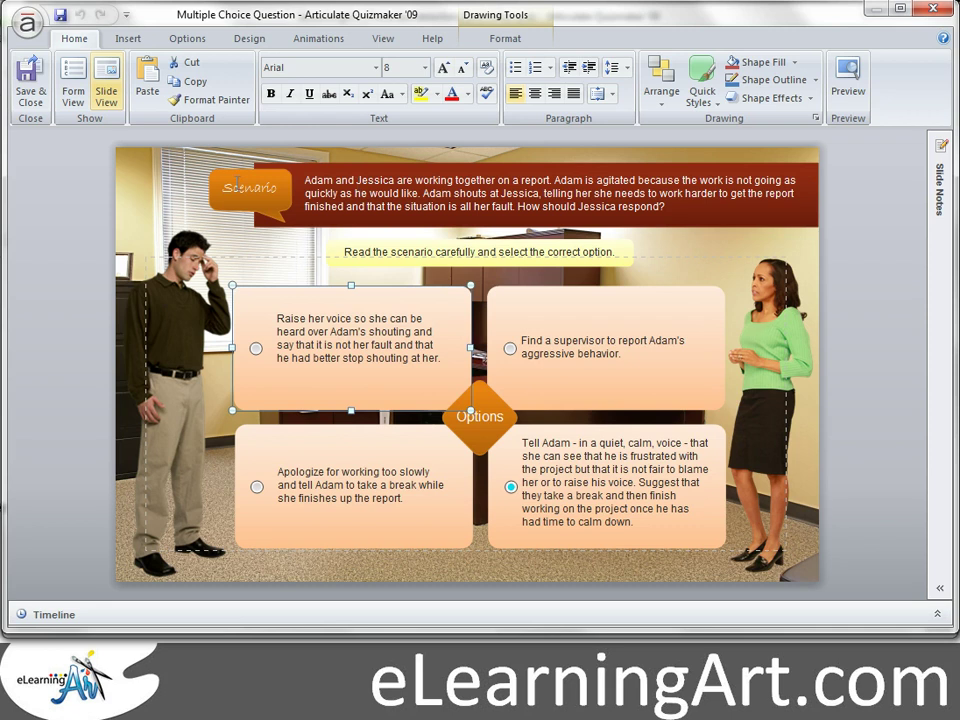
pyautogui.click(157, 168)
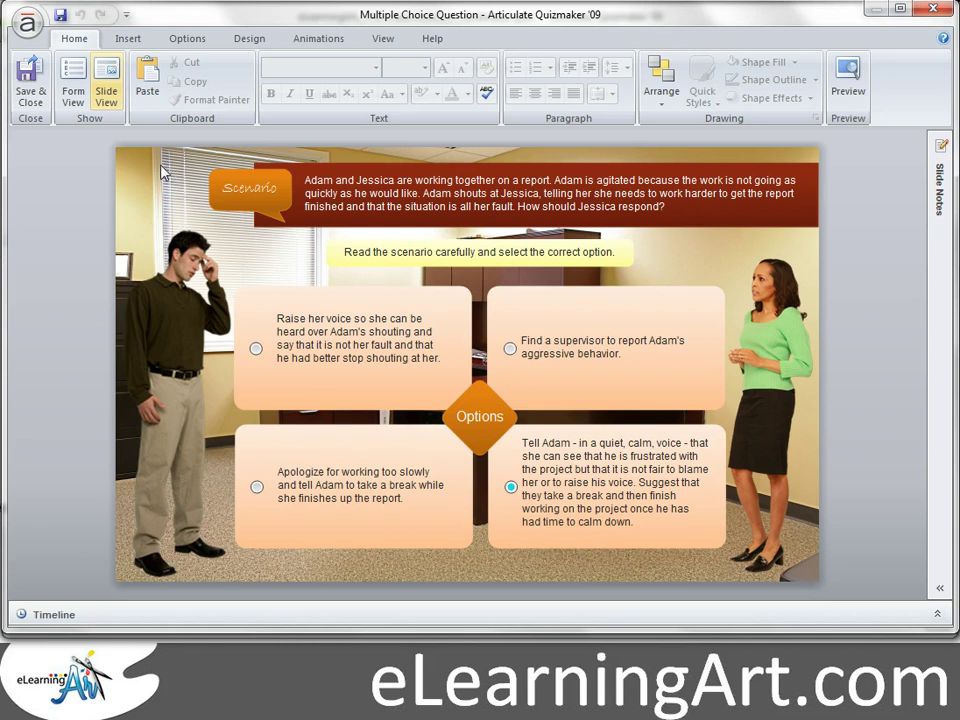
# Step: Point out the male and female character pictures, then preview the question
pyautogui.click(187, 277)
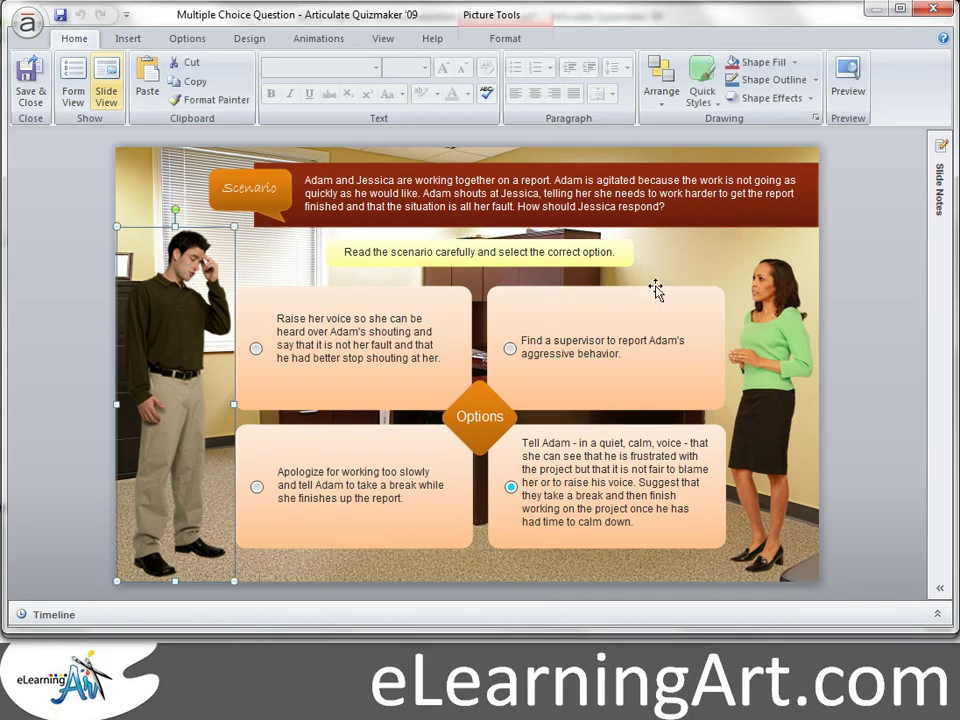
pyautogui.click(767, 282)
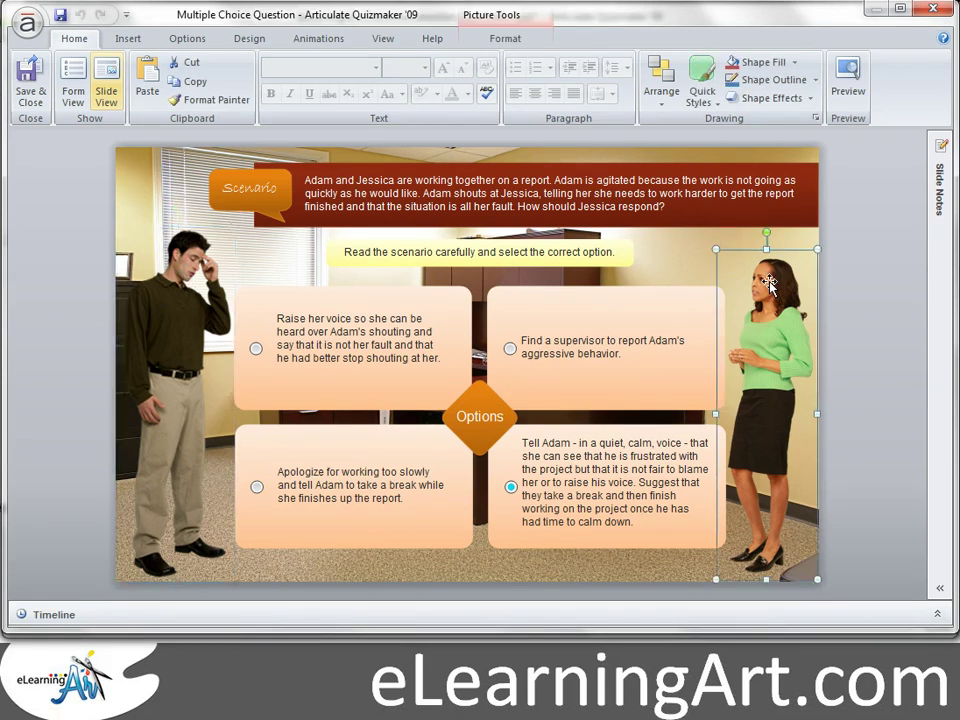
pyautogui.click(879, 261)
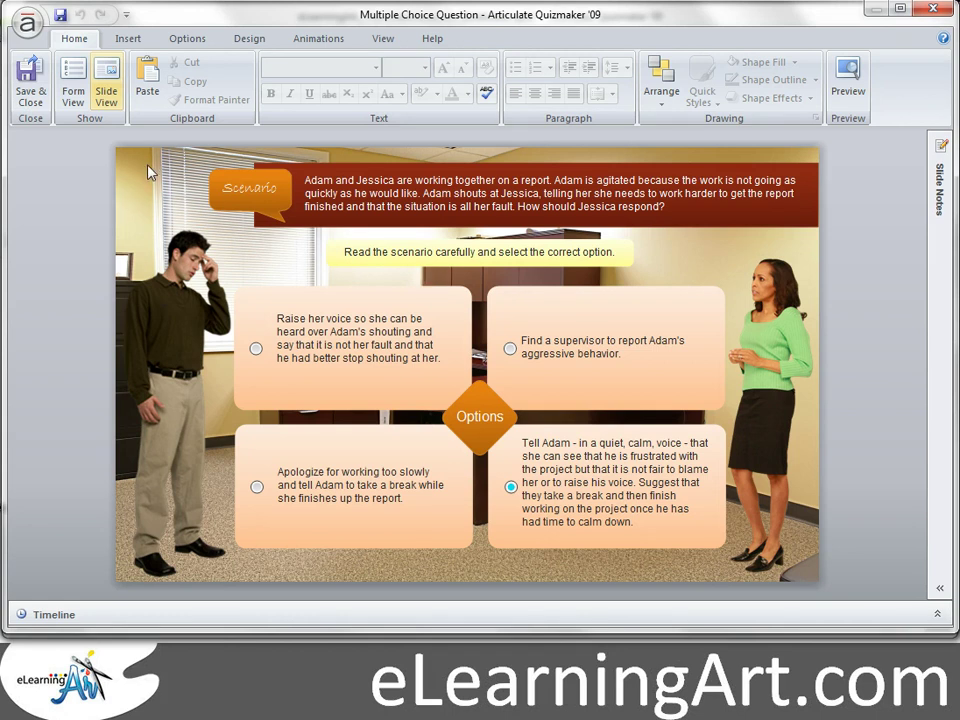
pyautogui.click(856, 90)
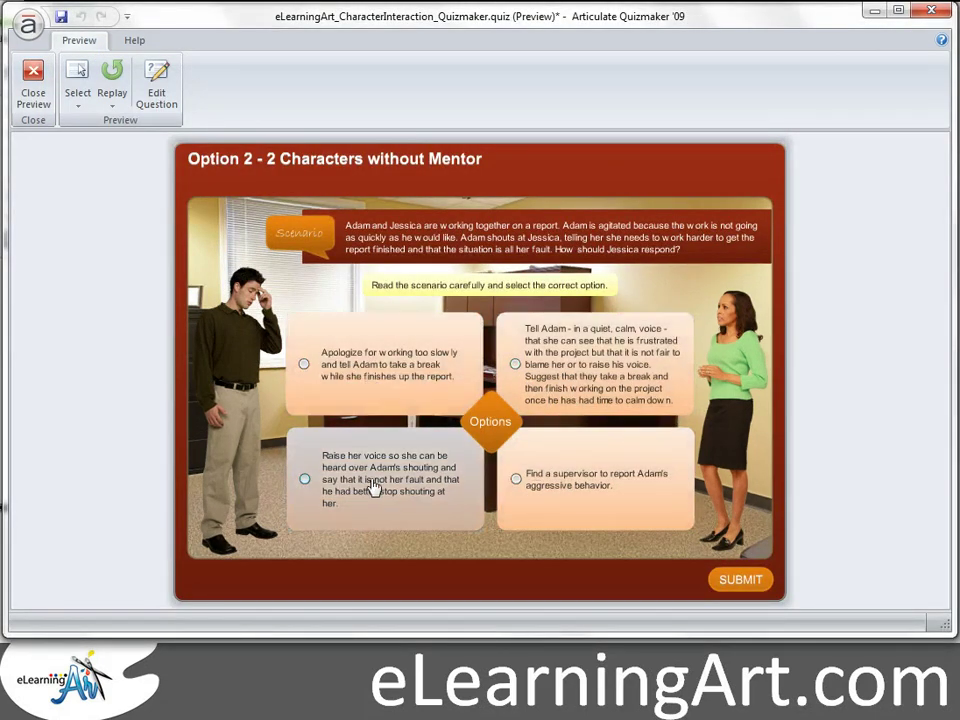
# Step: Submit the Apologize and Raise her voice answers and dismiss their incorrect feedback
pyautogui.click(387, 368)
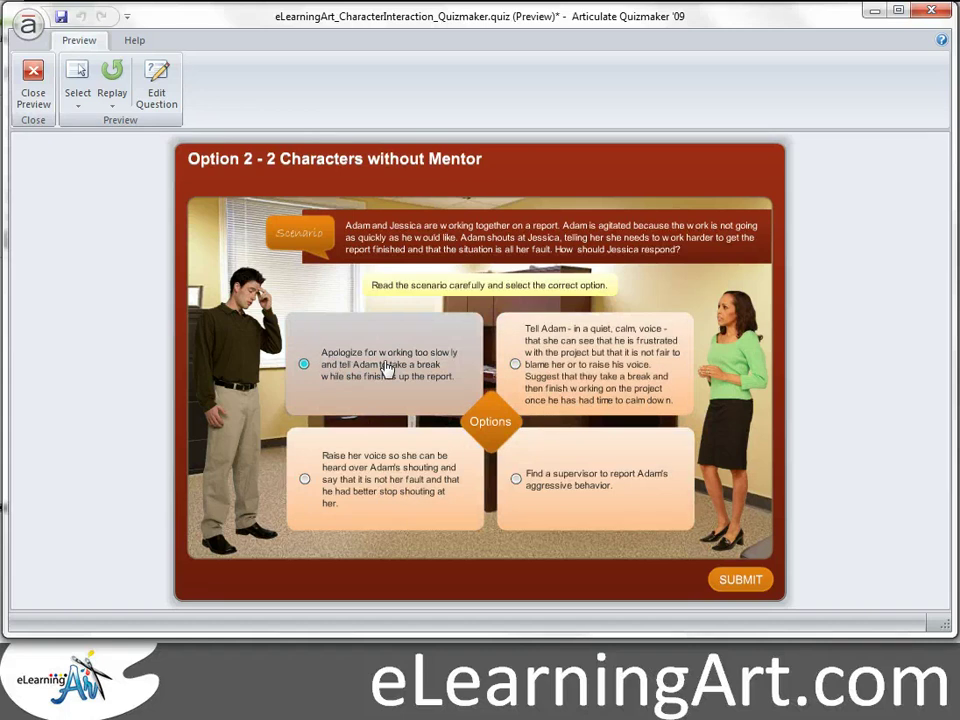
pyautogui.click(735, 580)
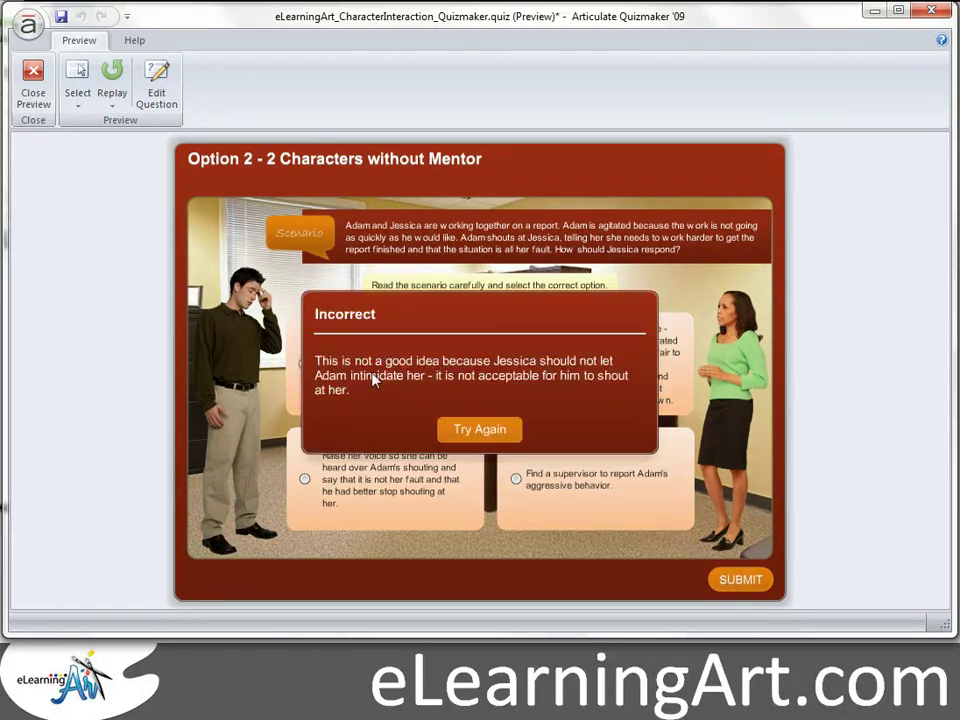
pyautogui.click(457, 436)
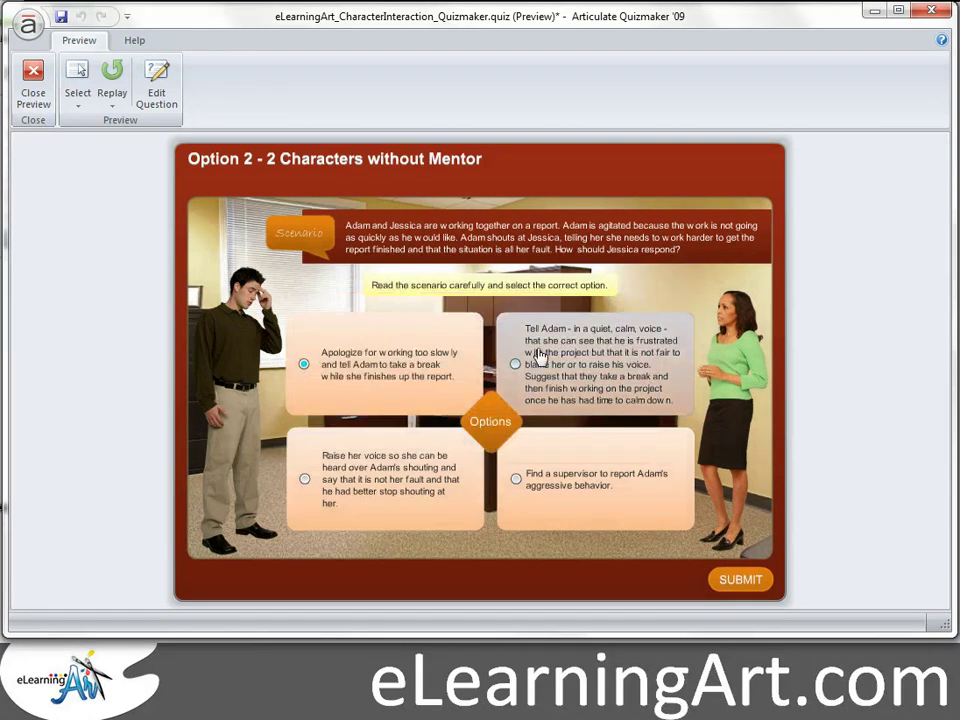
pyautogui.click(386, 476)
pyautogui.click(760, 582)
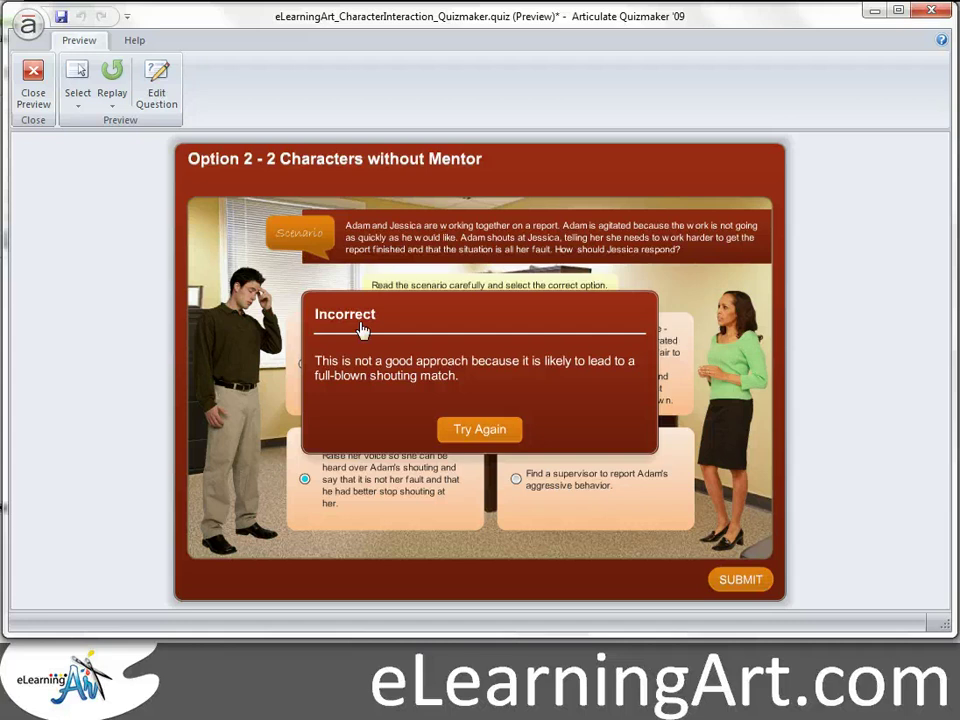
pyautogui.click(455, 432)
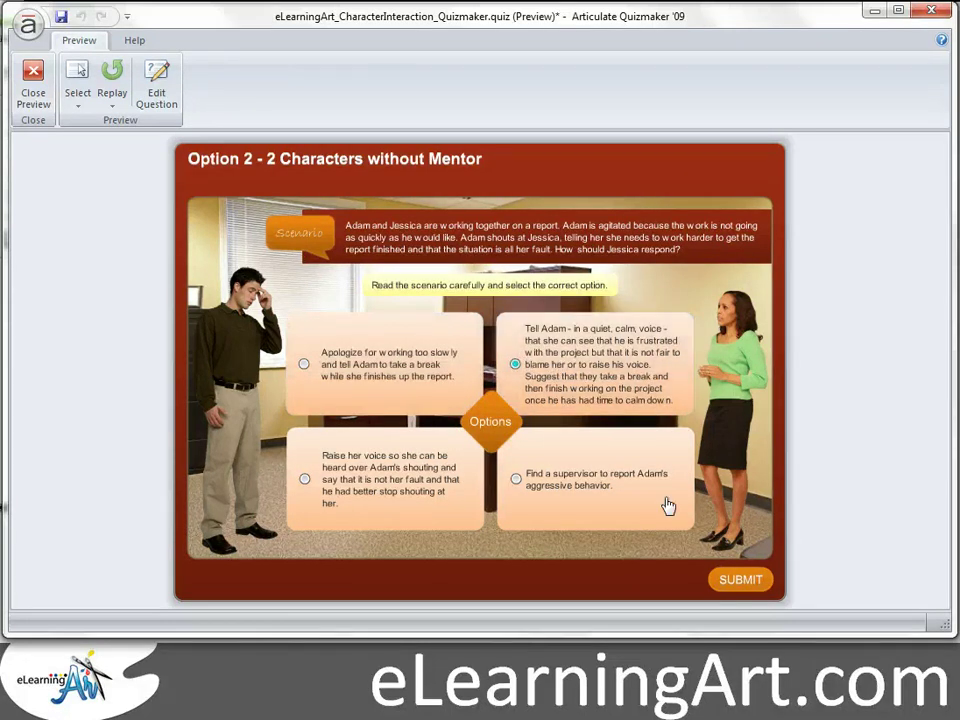
# Step: Submit the best-response answer, accept the correct feedback, and close the preview
pyautogui.click(731, 582)
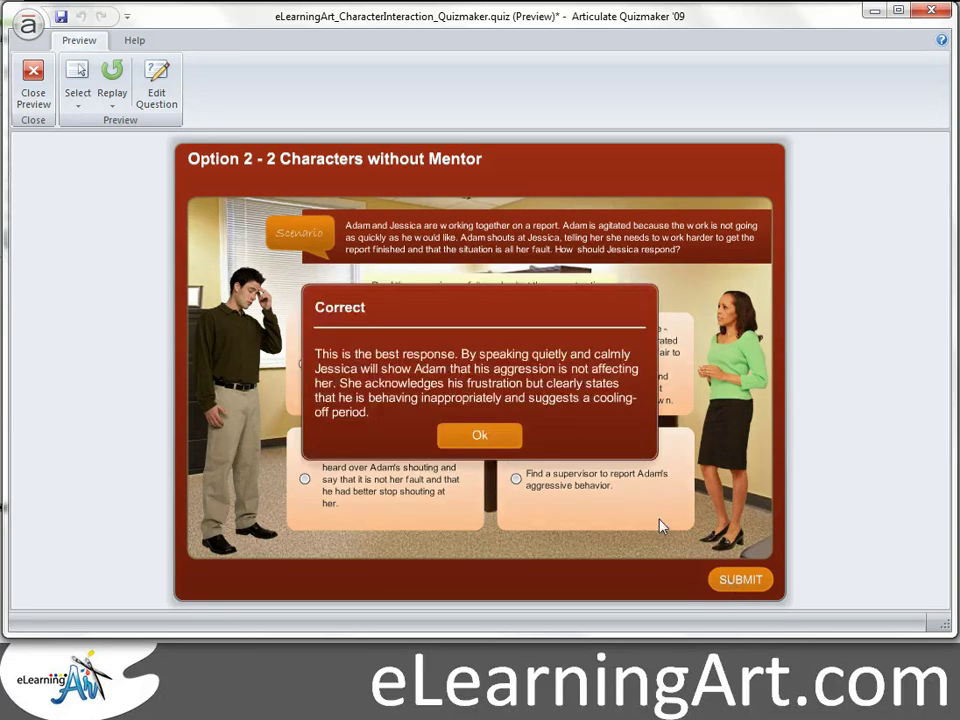
pyautogui.click(481, 438)
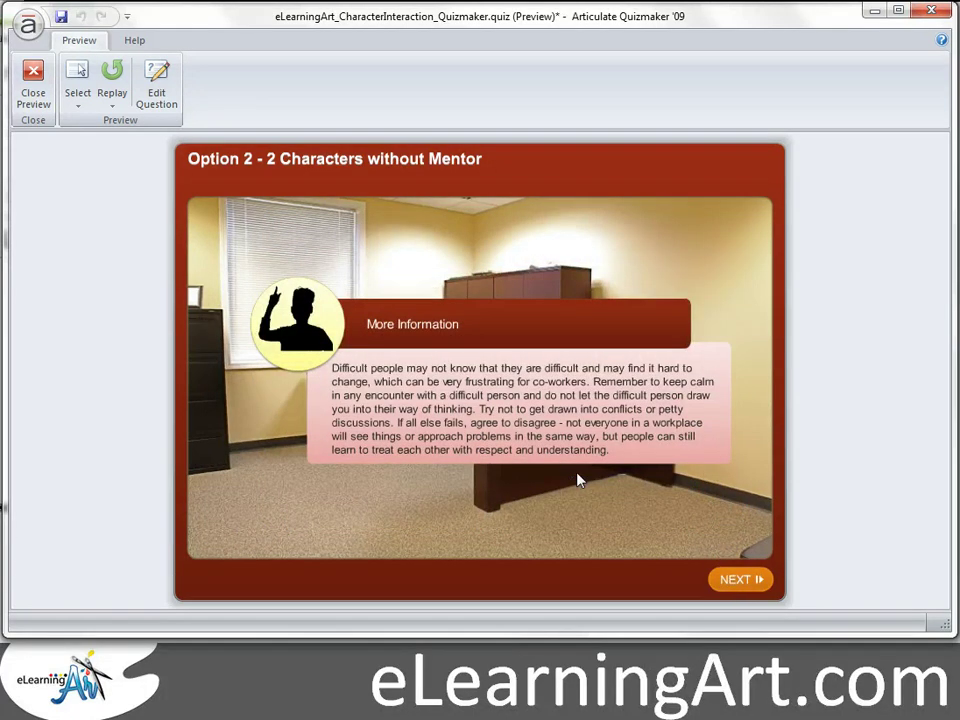
pyautogui.click(35, 82)
pyautogui.press('Escape')
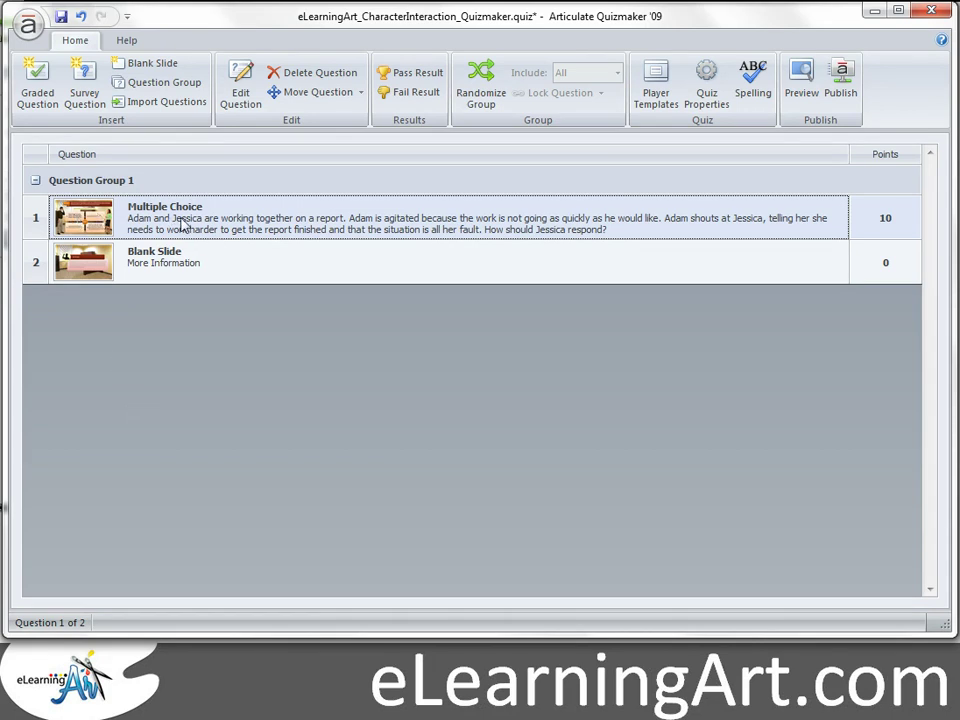
# Step: Duplicate the Multiple Choice question and open the row 2 copy for editing
pyautogui.rightClick(72, 221)
pyautogui.click(100, 287)
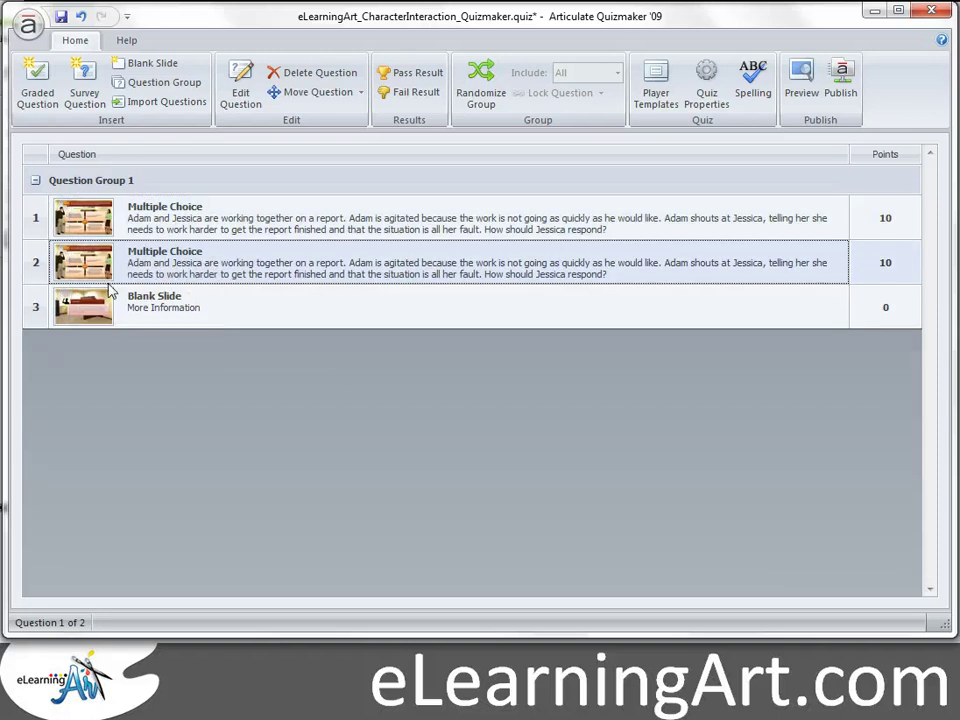
pyautogui.click(85, 260)
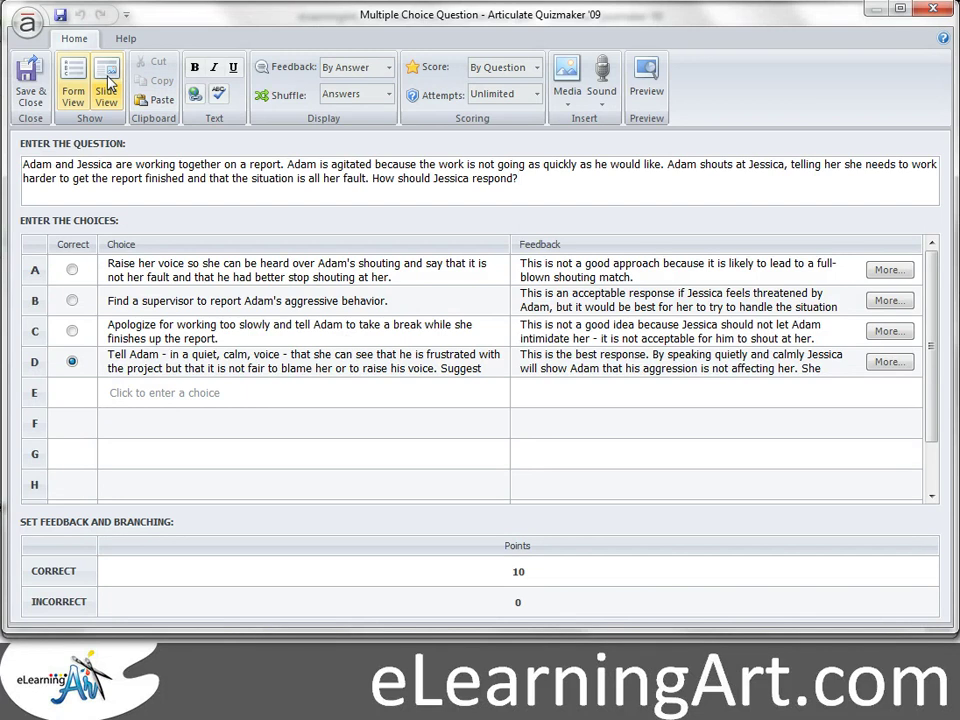
# Step: In Slide View, replace the scenario text with cccc
pyautogui.click(108, 84)
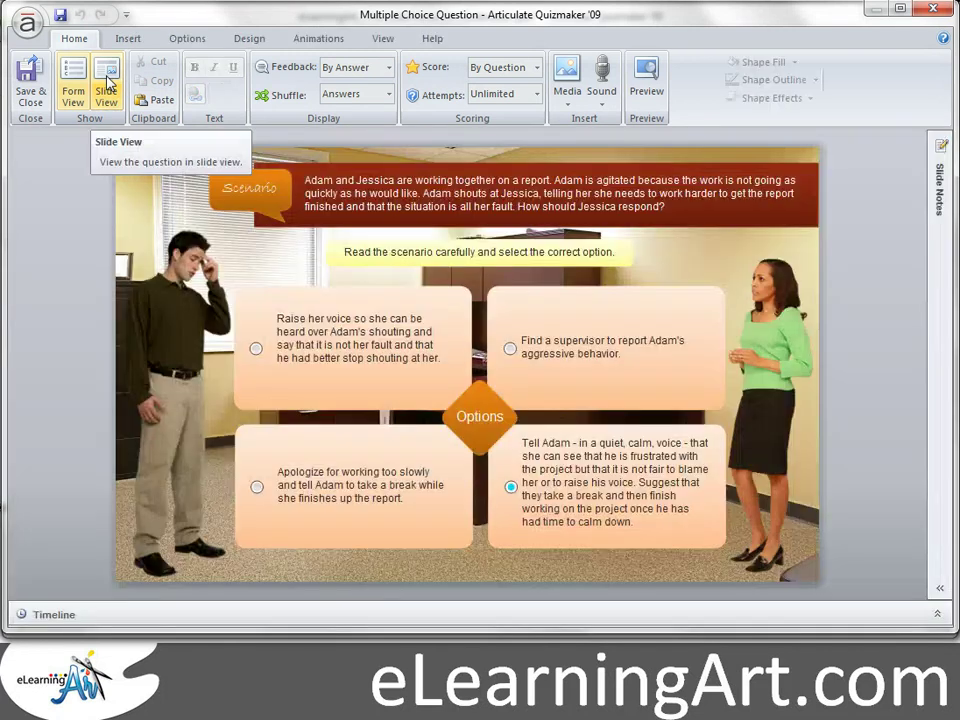
pyautogui.click(305, 317)
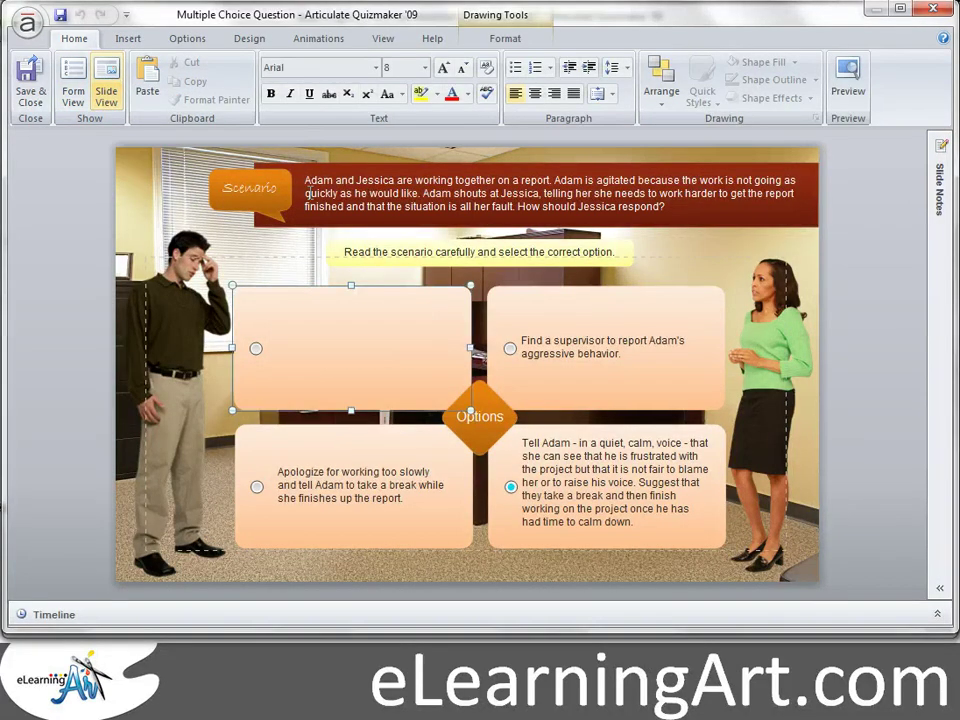
pyautogui.click(305, 180)
pyautogui.moveTo(305, 180); pyautogui.dragTo(684, 206)
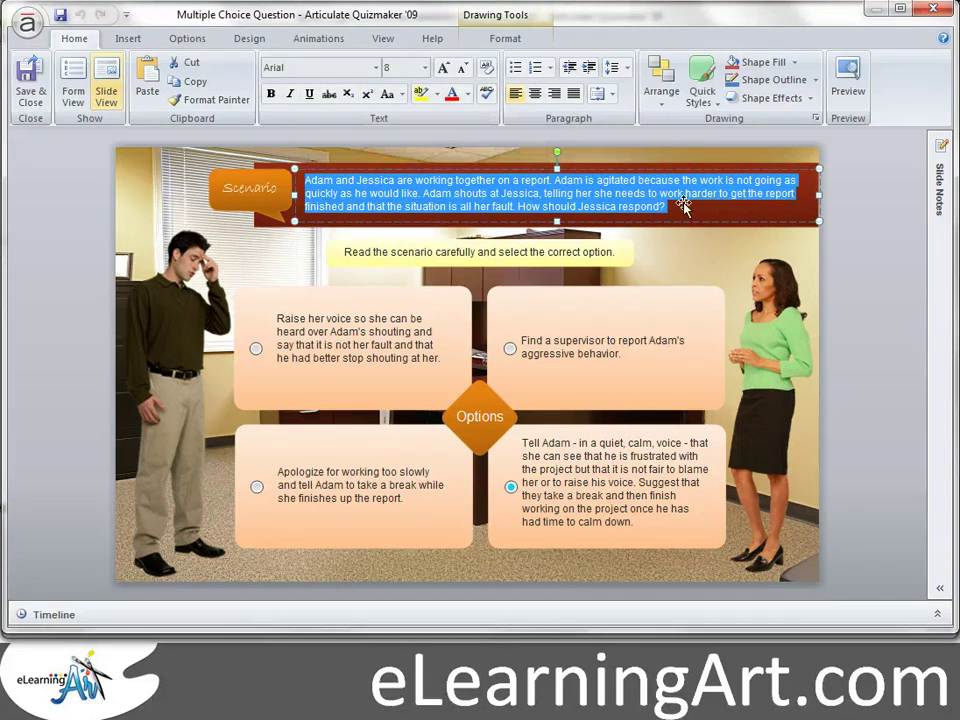
pyautogui.write('cccc')
# Step: Replace the first answer's text with aaaa
pyautogui.click(280, 318)
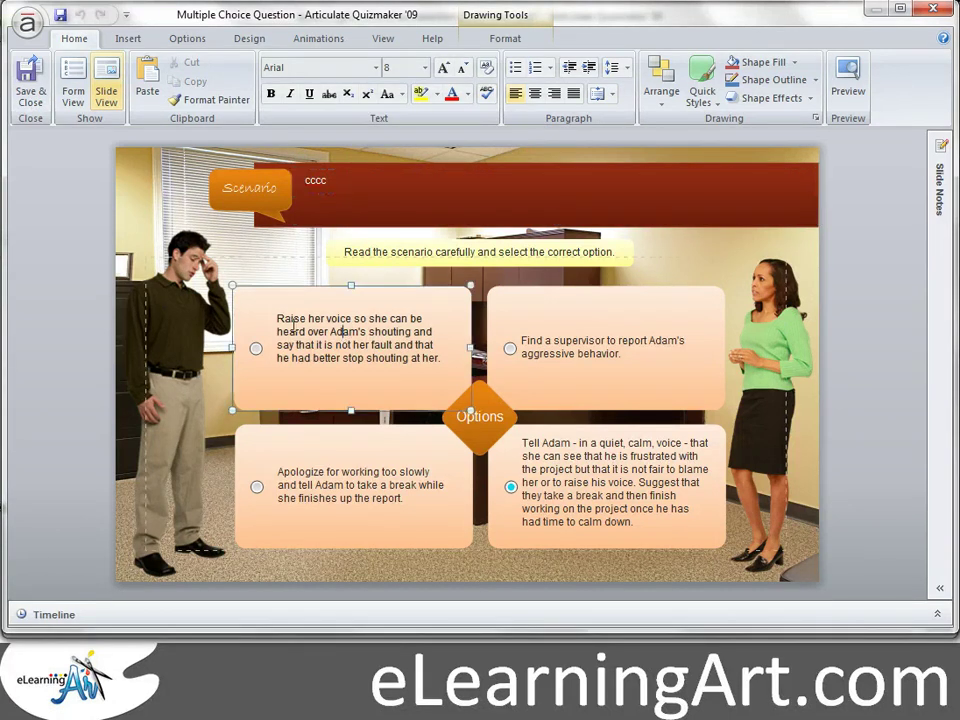
pyautogui.press('Delete')
pyautogui.hotkey('ctrl', 'z')
pyautogui.doubleClick(283, 319)
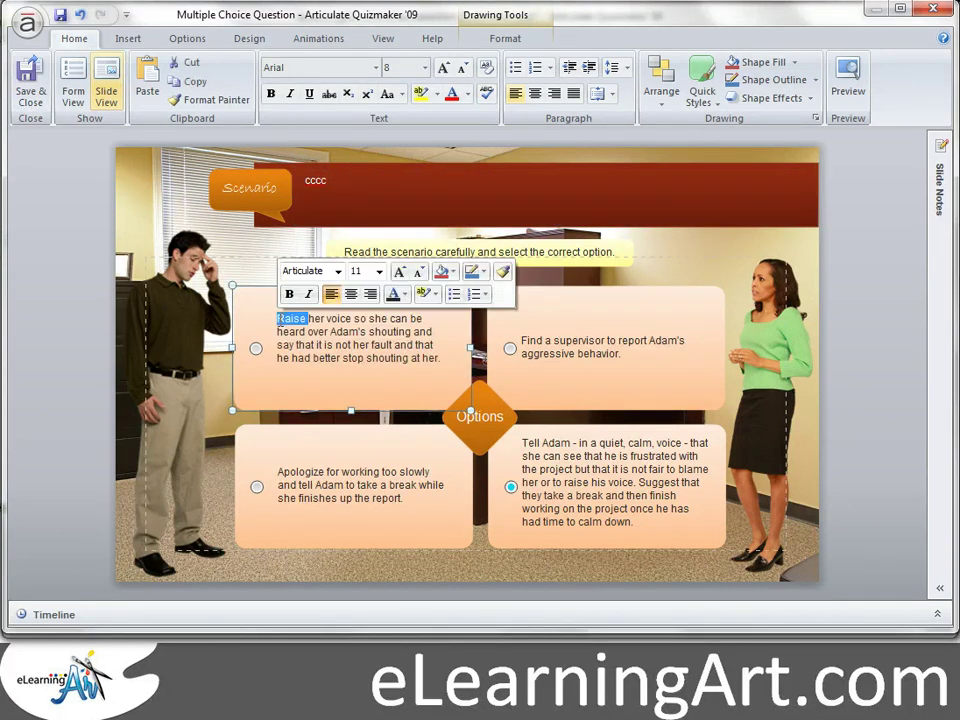
pyautogui.click(288, 321)
pyautogui.moveTo(280, 318); pyautogui.dragTo(422, 363)
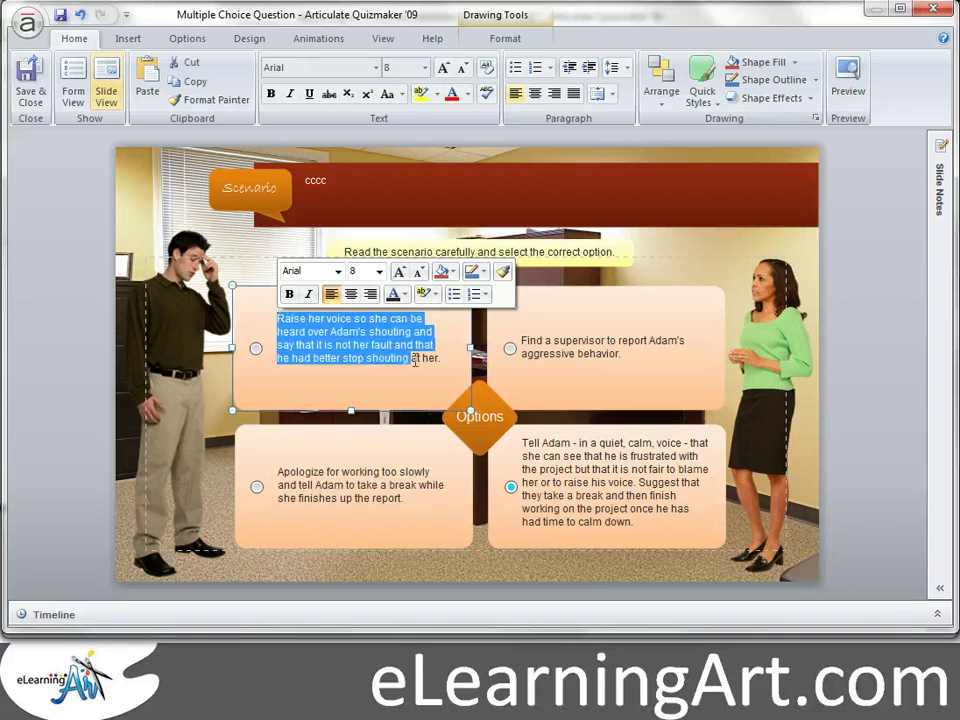
pyautogui.write('aaaa')
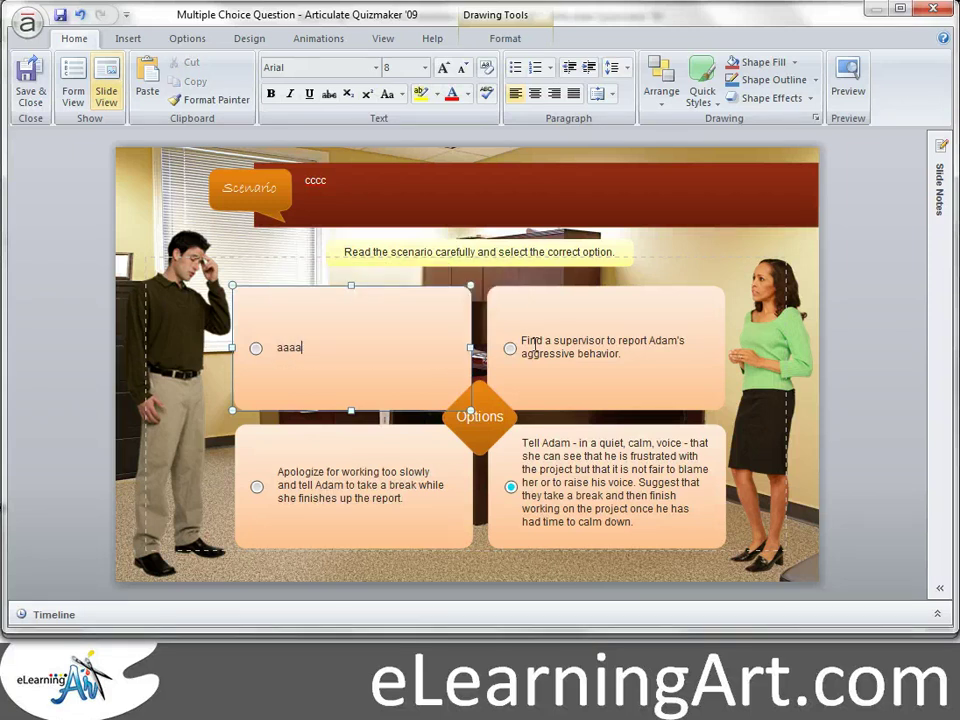
# Step: Replace the second and fourth answers with bbbbb and dddd
pyautogui.click(532, 341)
pyautogui.moveTo(525, 336); pyautogui.dragTo(626, 354)
pyautogui.write('bbbbb')
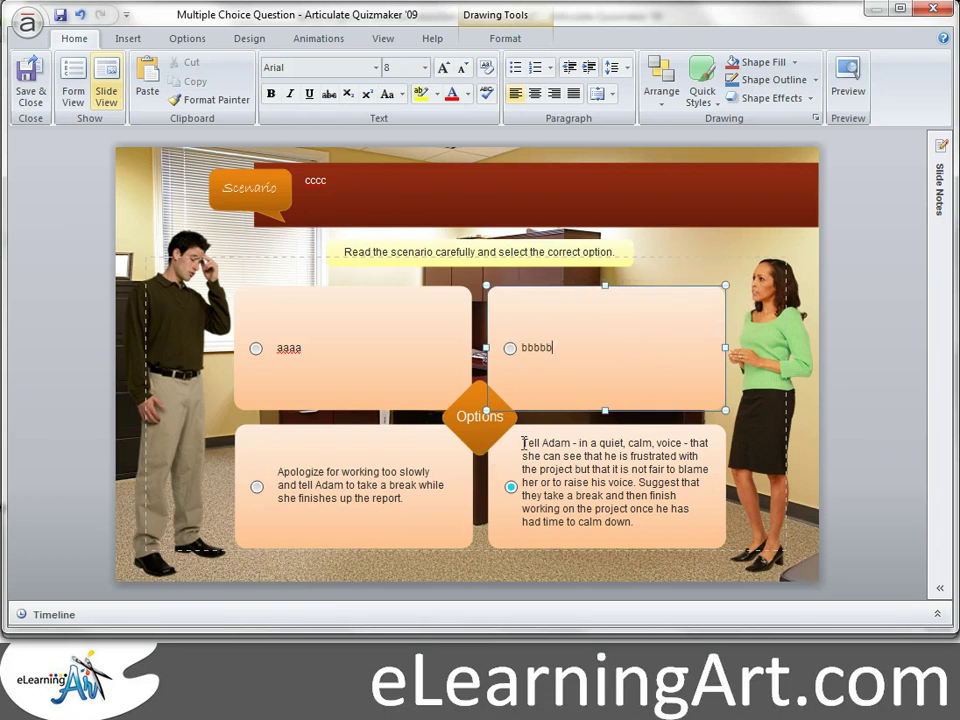
pyautogui.moveTo(523, 443); pyautogui.dragTo(707, 527)
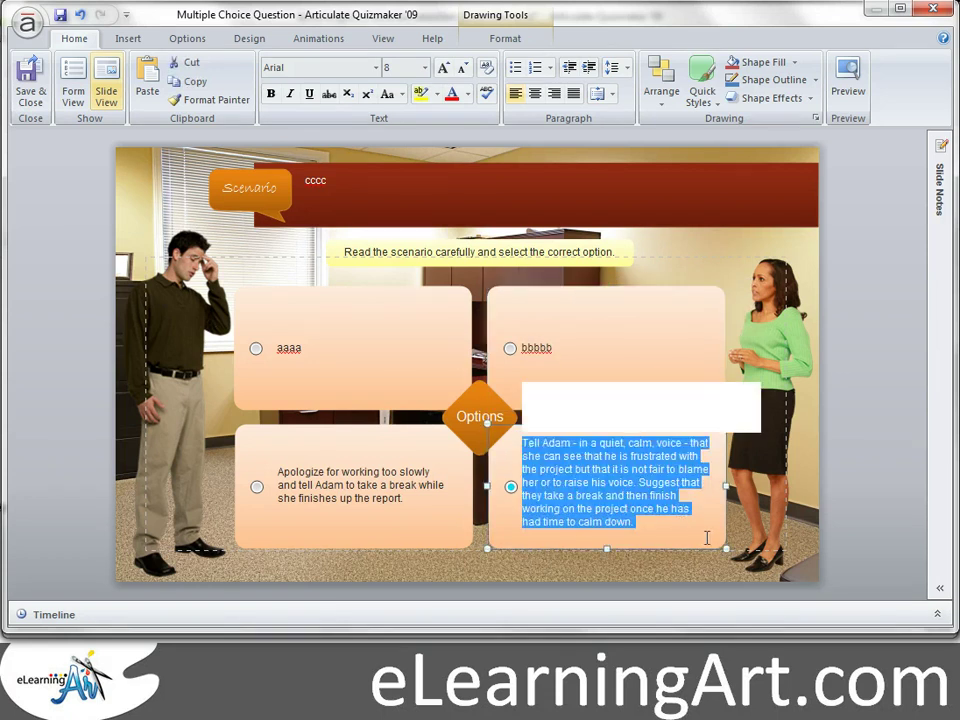
pyautogui.write('dddd')
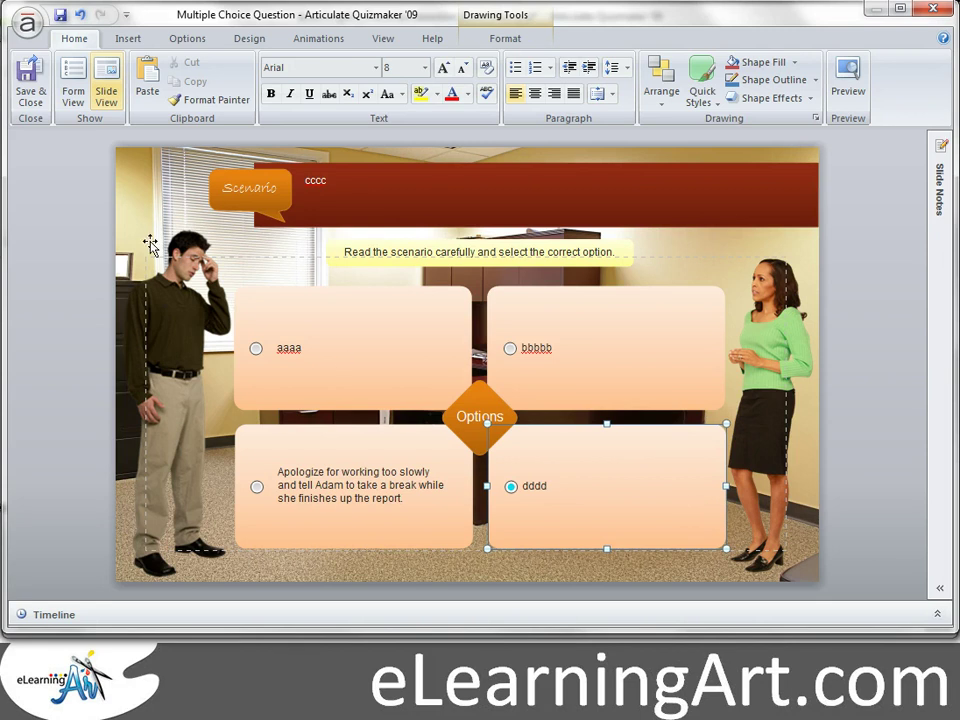
pyautogui.click(74, 86)
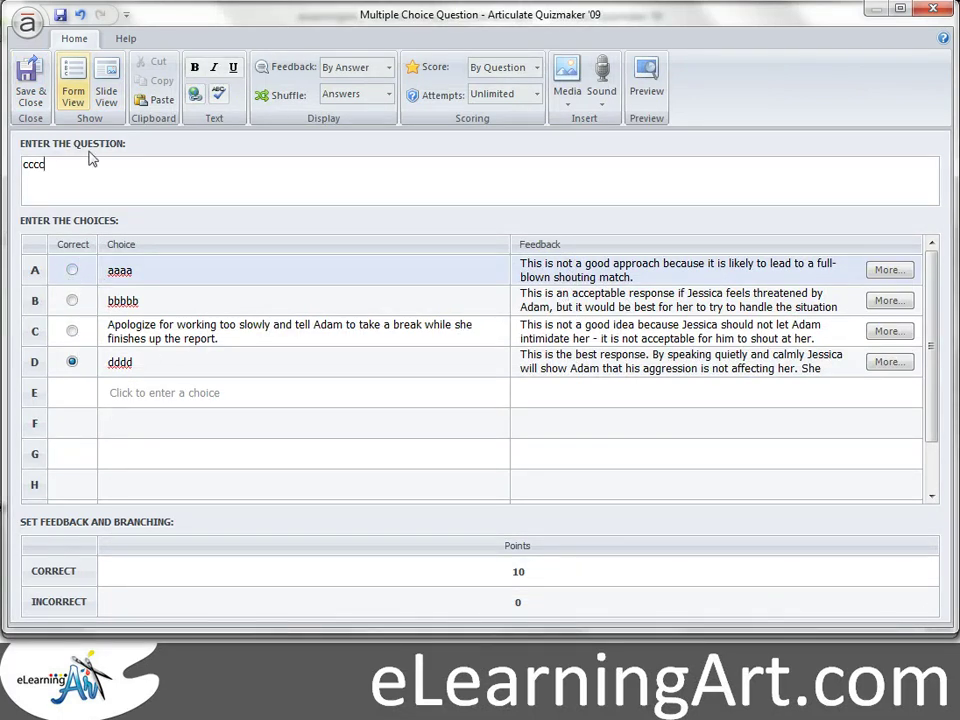
# Step: Mark aaaa as the correct answer in Slide View
pyautogui.click(103, 105)
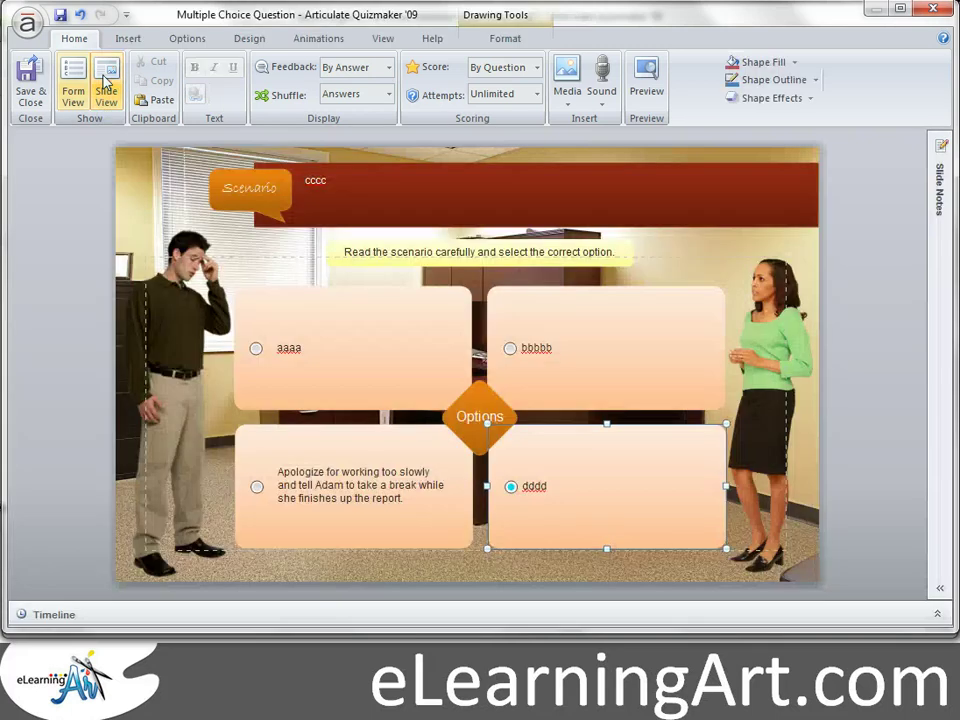
pyautogui.click(257, 350)
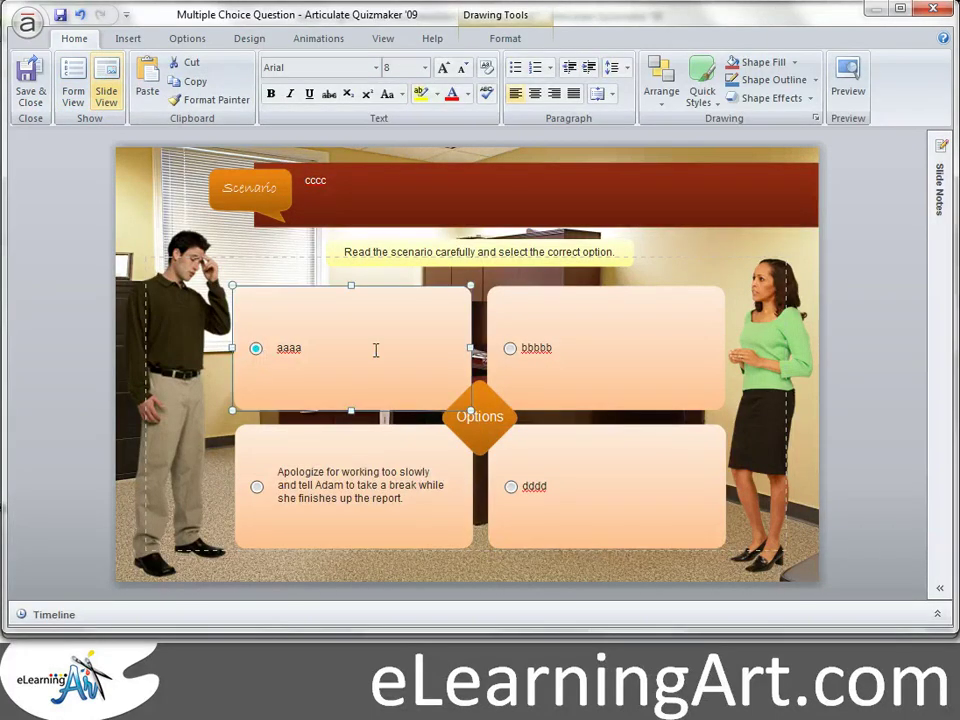
pyautogui.click(72, 88)
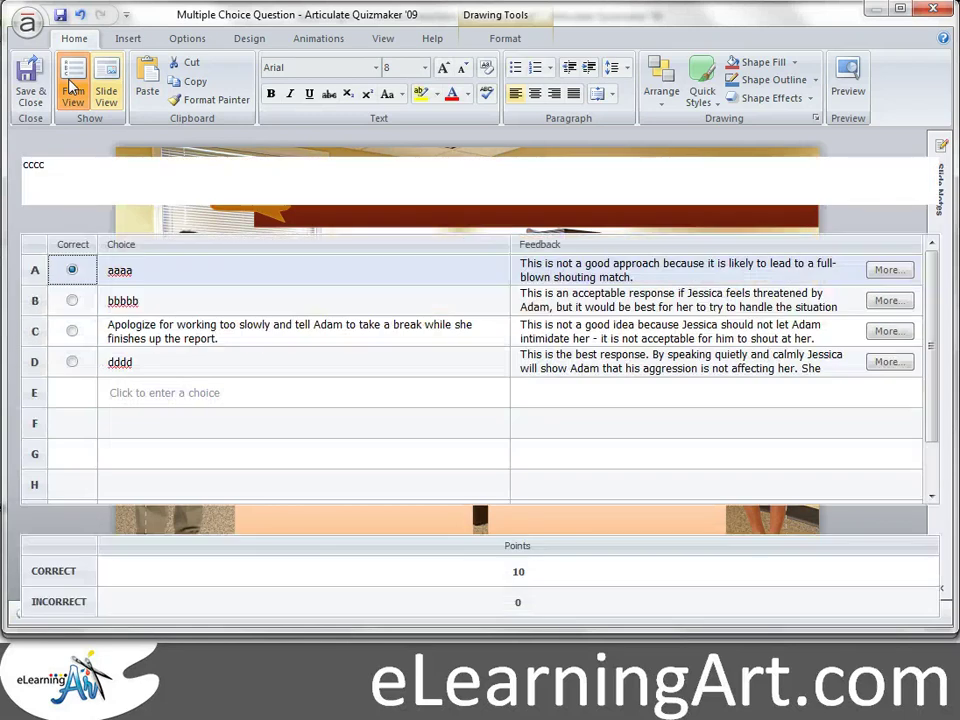
# Step: Change choice A's feedback to 'Nice work!!!!' and save and close the question
pyautogui.click(636, 274)
pyautogui.moveTo(636, 274); pyautogui.dragTo(467, 261)
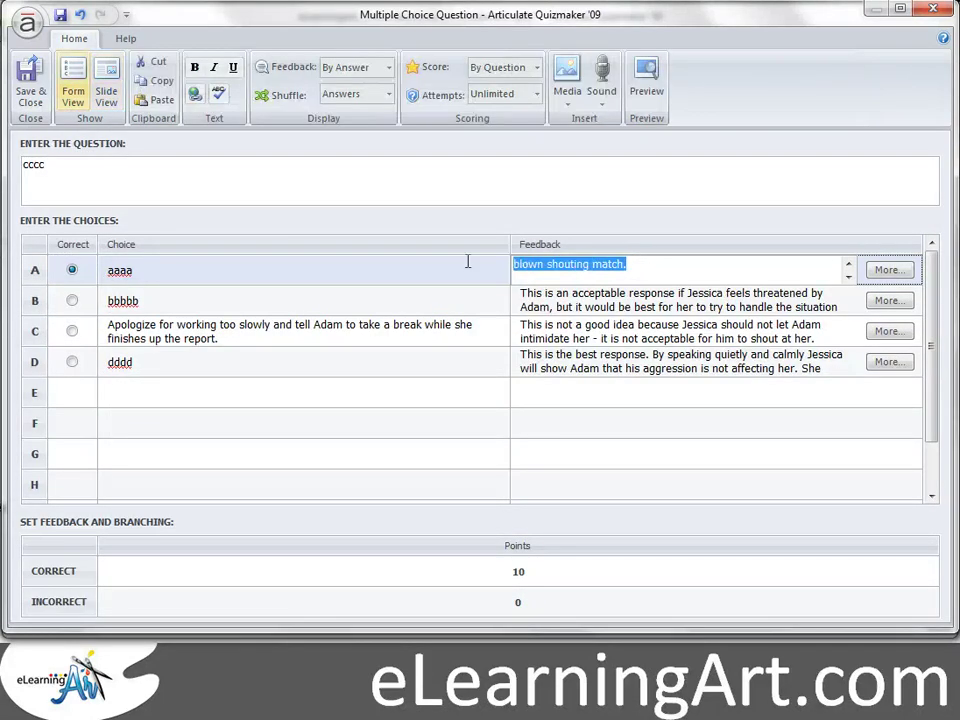
pyautogui.press('BackSpace')
pyautogui.press('BackSpace')
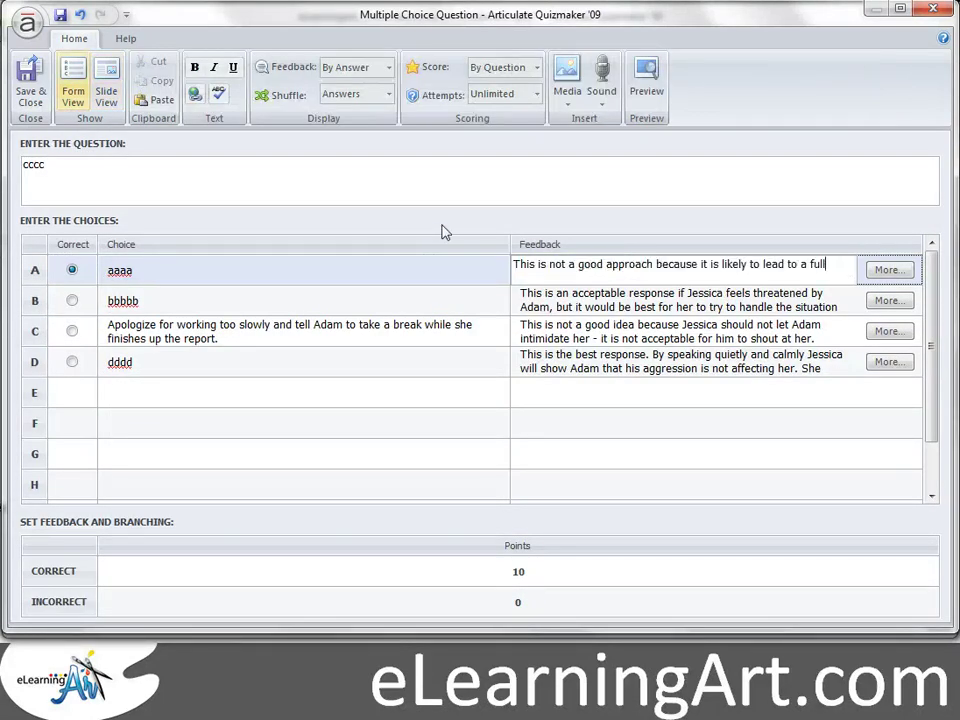
pyautogui.press('BackSpace')
pyautogui.press('BackSpace')
pyautogui.press('BackSpace')
pyautogui.press('BackSpace')
pyautogui.press('BackSpace')
pyautogui.press('BackSpace')
pyautogui.press('BackSpace')
pyautogui.press('BackSpace')
pyautogui.press('BackSpace')
pyautogui.press('BackSpace')
pyautogui.press('BackSpace')
pyautogui.press('BackSpace')
pyautogui.press('BackSpace')
pyautogui.press('BackSpace')
pyautogui.press('BackSpace')
pyautogui.press('BackSpace')
pyautogui.press('BackSpace')
pyautogui.press('BackSpace')
pyautogui.press('BackSpace')
pyautogui.press('BackSpace')
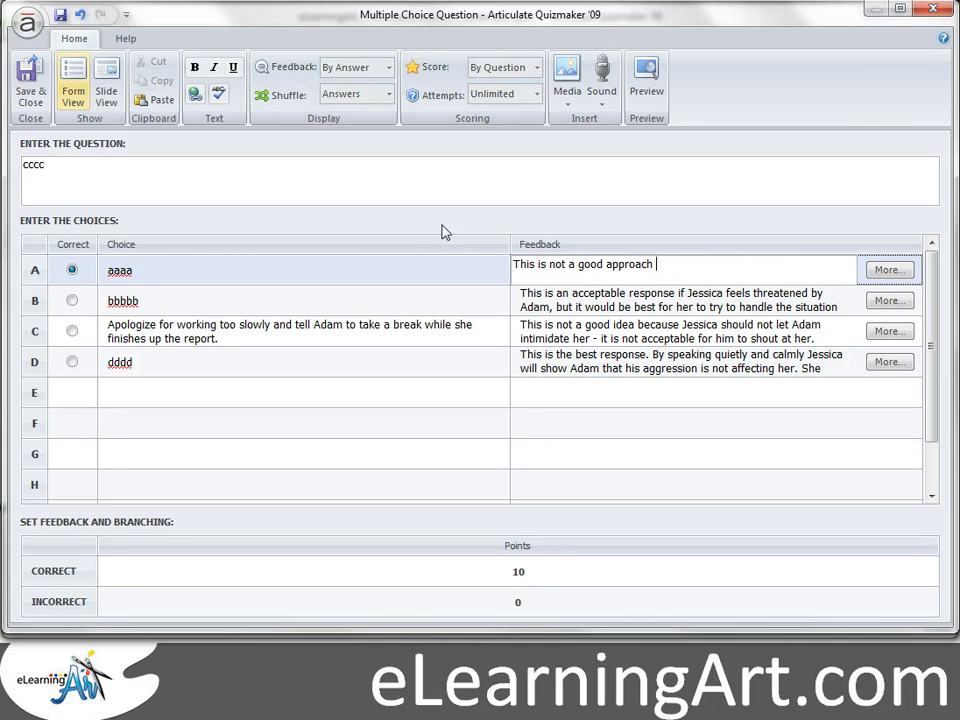
pyautogui.press('BackSpace')
pyautogui.press('BackSpace')
pyautogui.press('BackSpace')
pyautogui.press('BackSpace')
pyautogui.press('BackSpace')
pyautogui.press('BackSpace')
pyautogui.press('BackSpace')
pyautogui.press('BackSpace')
pyautogui.press('BackSpace')
pyautogui.press('BackSpace')
pyautogui.press('BackSpace')
pyautogui.press('BackSpace')
pyautogui.press('BackSpace')
pyautogui.press('BackSpace')
pyautogui.press('BackSpace')
pyautogui.press('BackSpace')
pyautogui.write('Nice work!!!!')
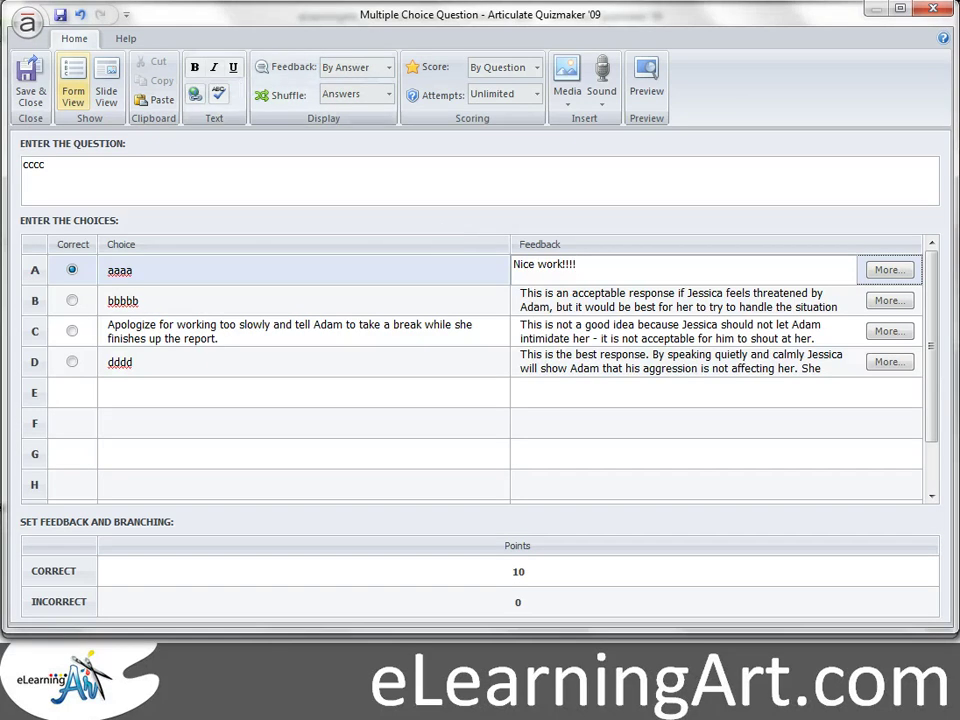
pyautogui.click(29, 78)
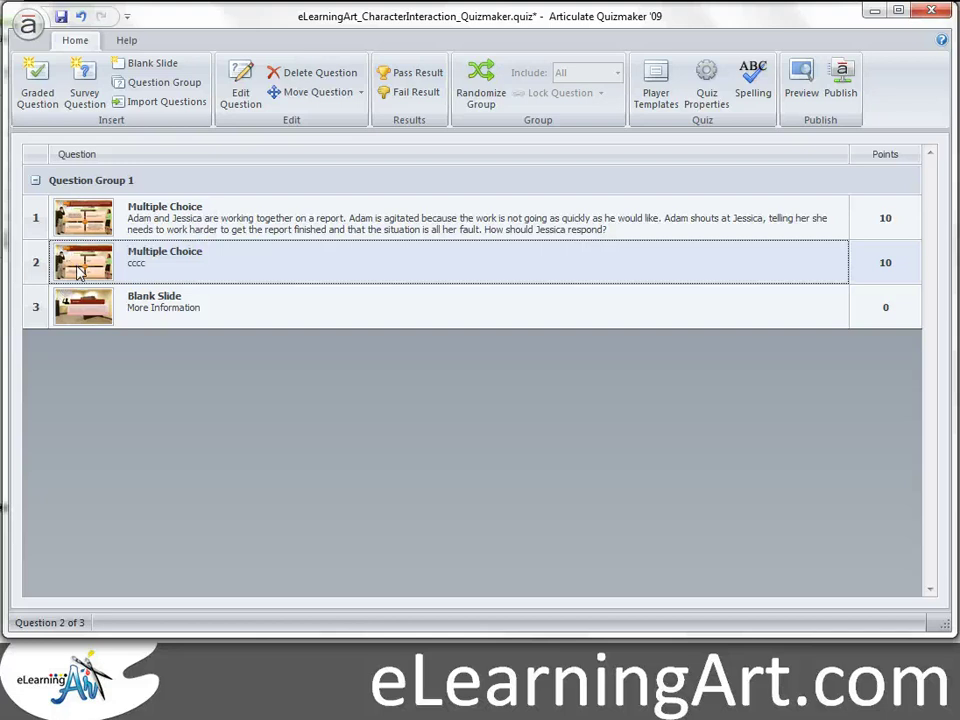
# Step: Duplicate the cccc question with Ctrl+D and open the copy in Slide View
pyautogui.hotkey('ctrl', 'd')
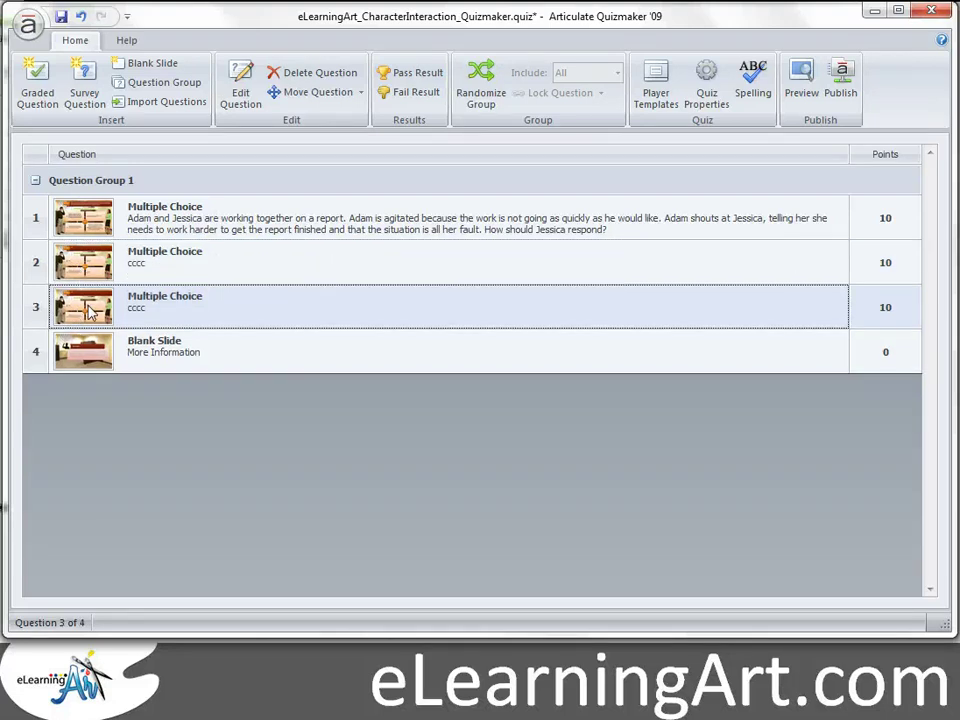
pyautogui.doubleClick(87, 306)
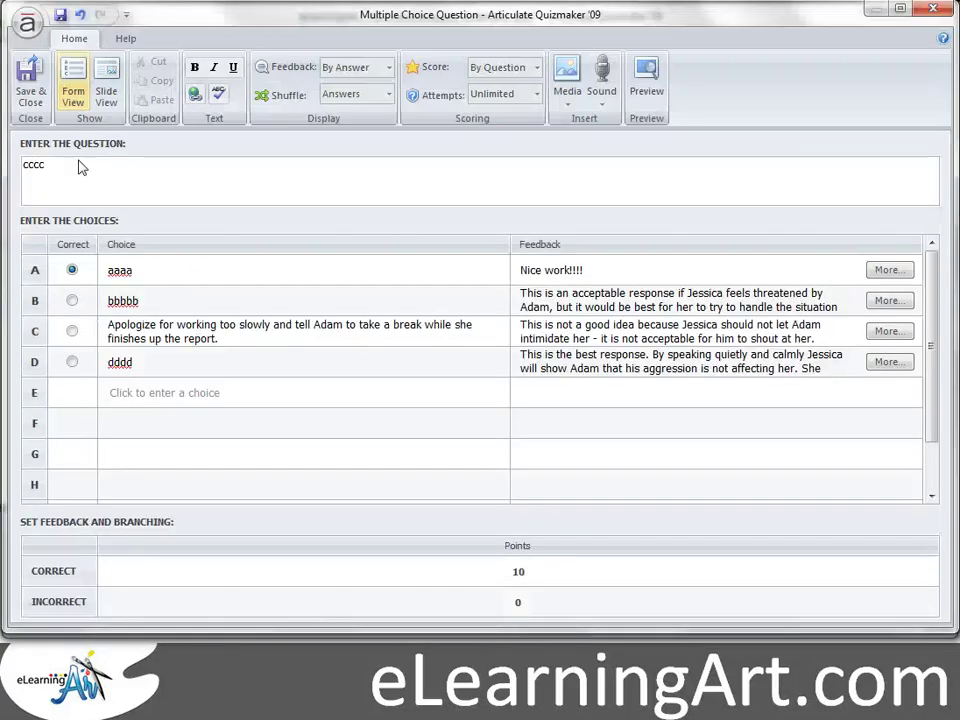
pyautogui.click(107, 78)
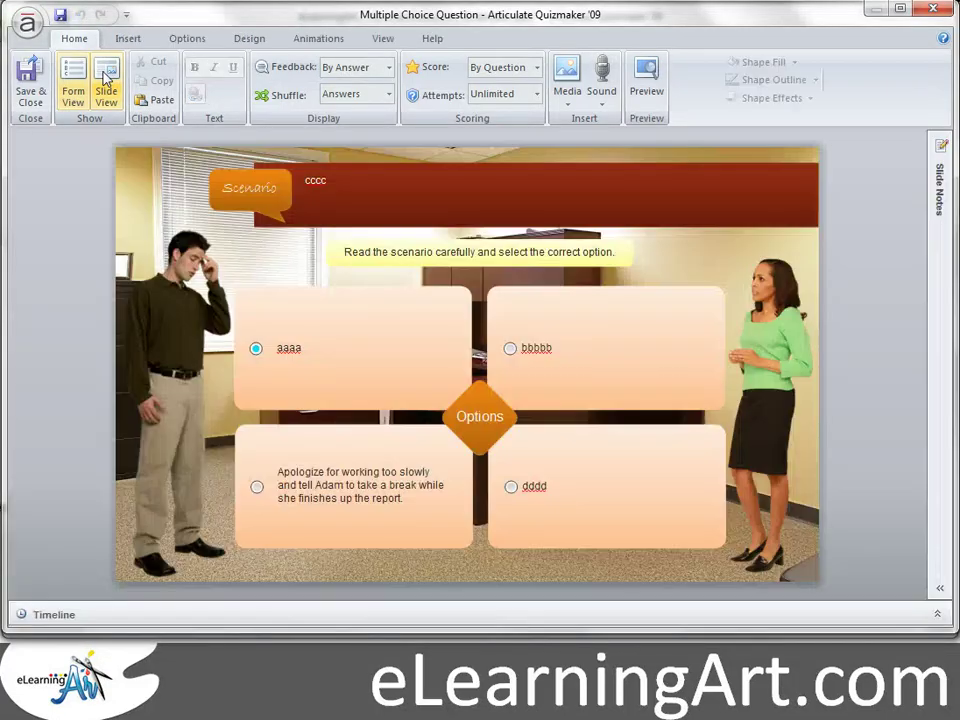
# Step: Change the answers to 1111 and 2222, with 2222 marked correct
pyautogui.click(565, 348)
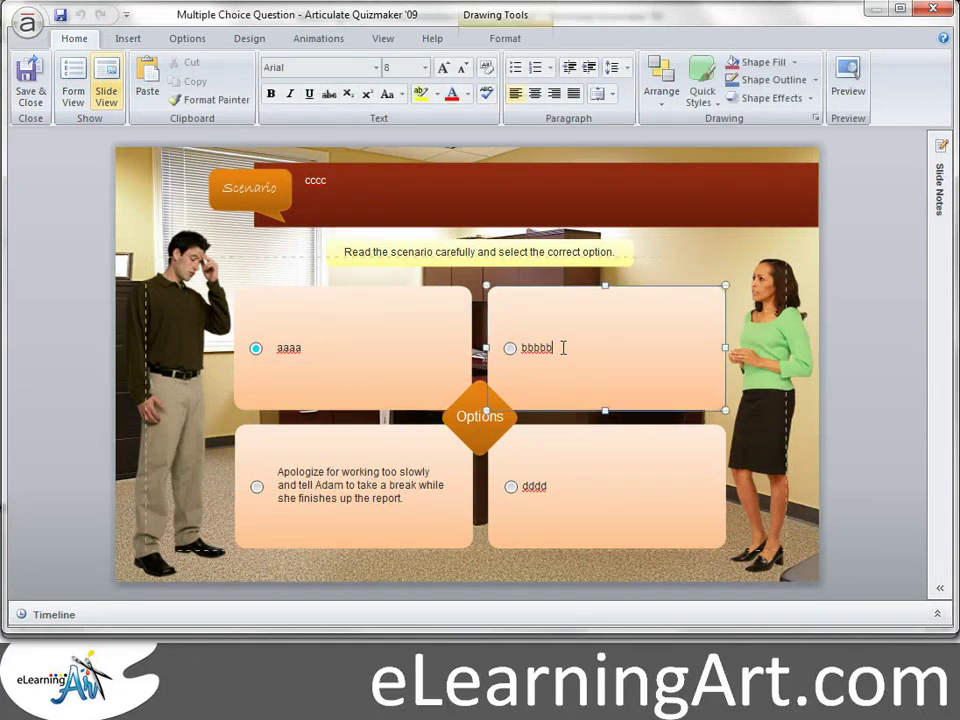
pyautogui.moveTo(563, 348); pyautogui.dragTo(517, 353)
pyautogui.write('2222')
pyautogui.click(315, 348)
pyautogui.moveTo(315, 348); pyautogui.dragTo(285, 348)
pyautogui.write('1111')
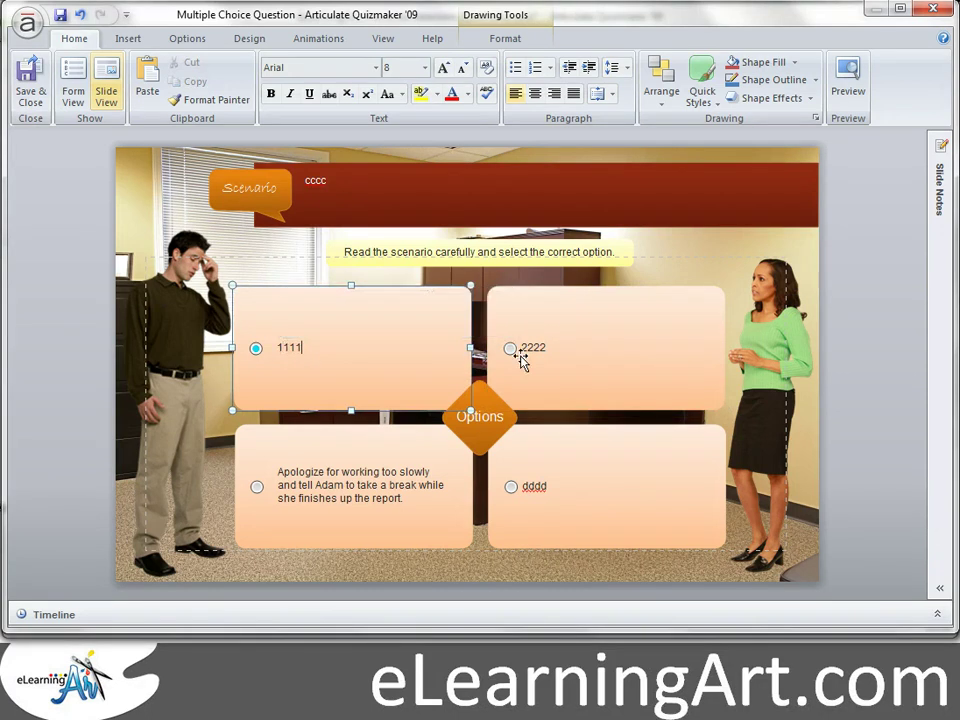
pyautogui.click(511, 350)
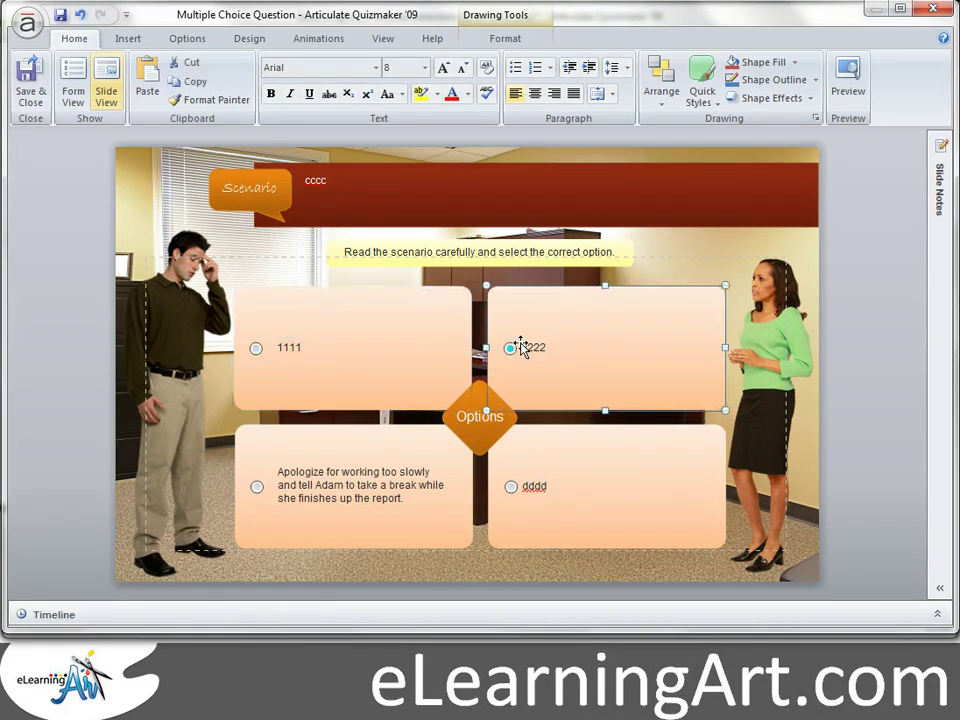
pyautogui.click(80, 82)
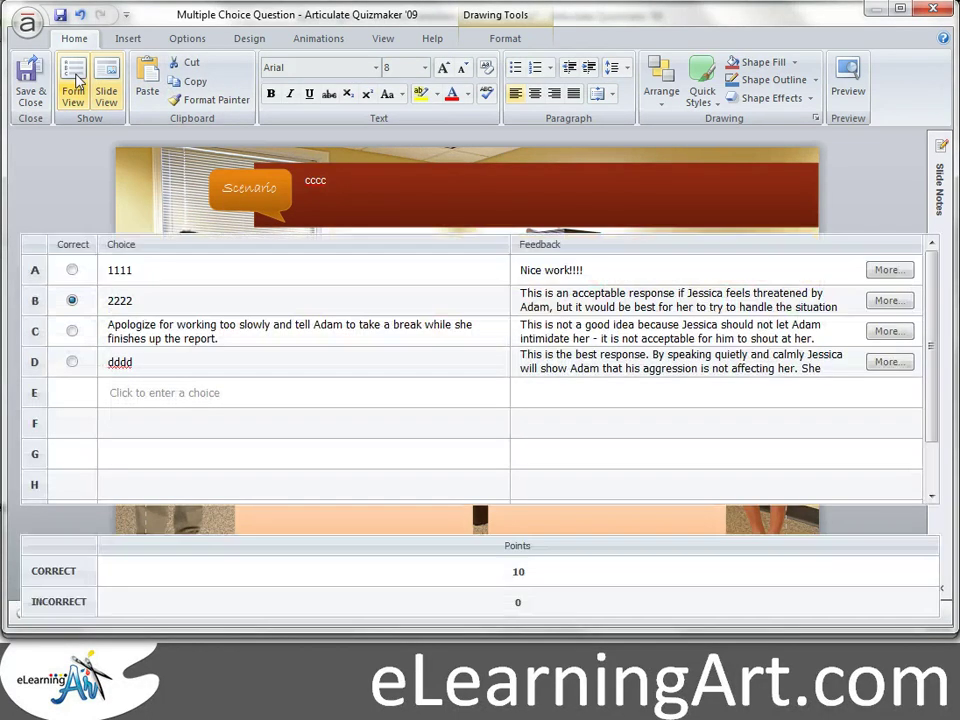
# Step: Change choice B's feedback to 'correct' and save and close the question
pyautogui.click(668, 303)
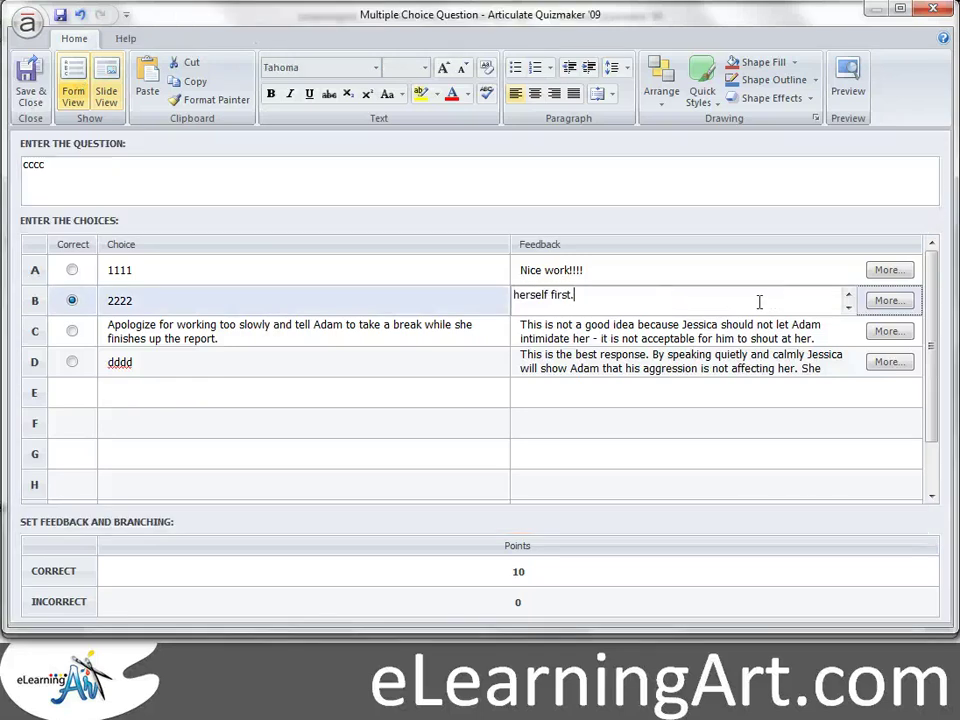
pyautogui.moveTo(758, 302); pyautogui.dragTo(391, 300)
pyautogui.press('BackSpace')
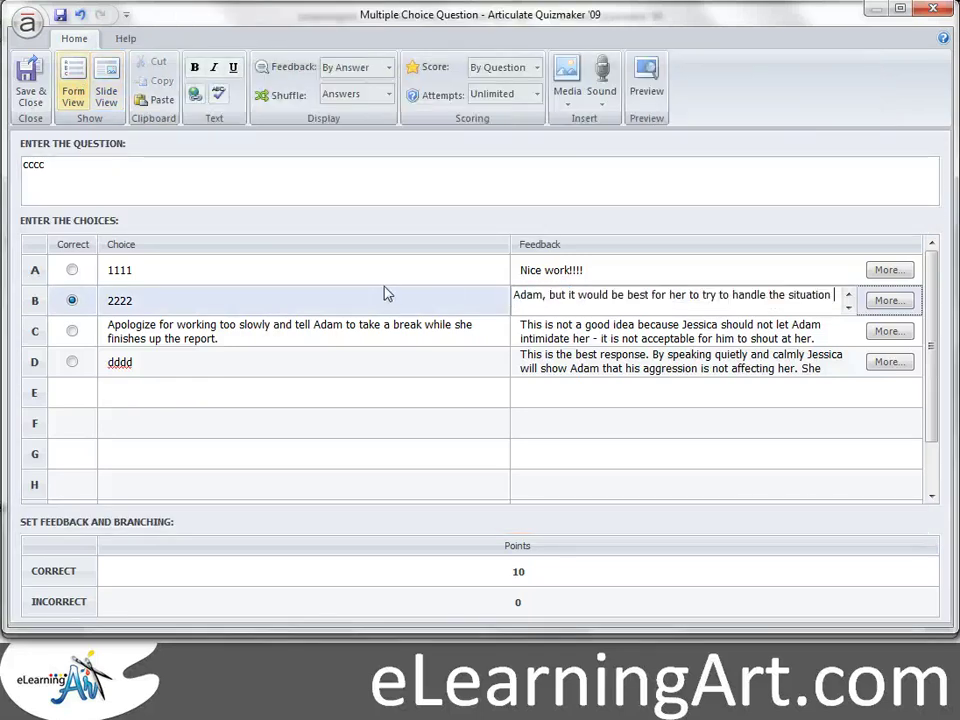
pyautogui.press('BackSpace')
pyautogui.press('BackSpace')
pyautogui.press('BackSpace')
pyautogui.press('BackSpace')
pyautogui.press('BackSpace')
pyautogui.press('BackSpace')
pyautogui.press('BackSpace')
pyautogui.press('BackSpace')
pyautogui.press('BackSpace')
pyautogui.press('BackSpace')
pyautogui.press('BackSpace')
pyautogui.press('BackSpace')
pyautogui.press('BackSpace')
pyautogui.press('BackSpace')
pyautogui.press('BackSpace')
pyautogui.press('BackSpace')
pyautogui.press('BackSpace')
pyautogui.press('BackSpace')
pyautogui.press('BackSpace')
pyautogui.press('BackSpace')
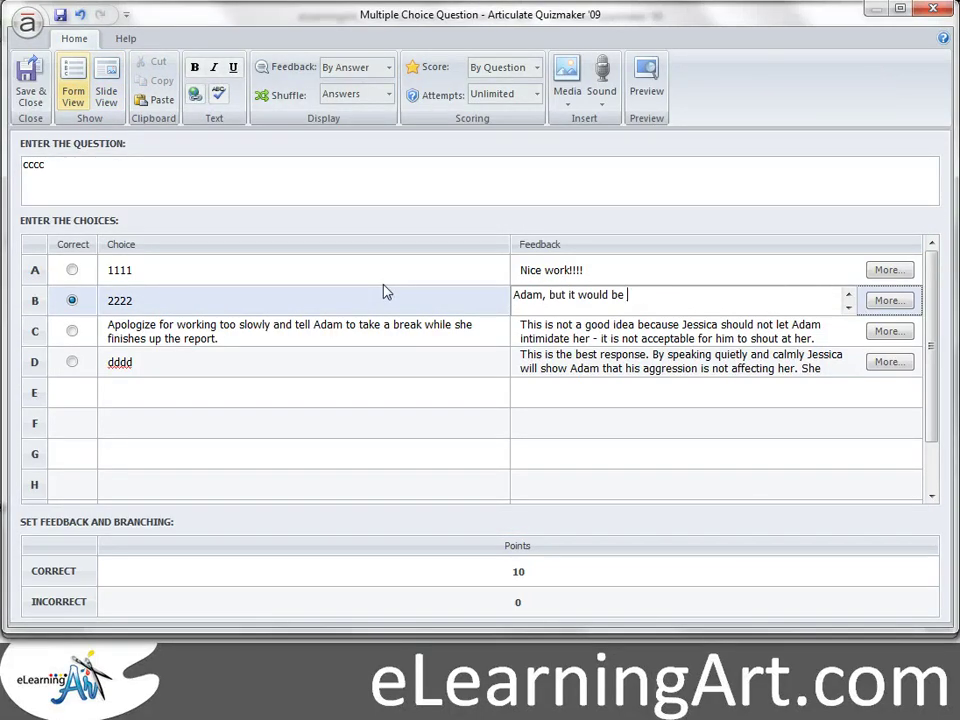
pyautogui.press('BackSpace')
pyautogui.press('BackSpace')
pyautogui.press('BackSpace')
pyautogui.press('BackSpace')
pyautogui.press('BackSpace')
pyautogui.press('BackSpace')
pyautogui.press('BackSpace')
pyautogui.press('BackSpace')
pyautogui.press('BackSpace')
pyautogui.press('BackSpace')
pyautogui.press('BackSpace')
pyautogui.press('BackSpace')
pyautogui.press('BackSpace')
pyautogui.press('BackSpace')
pyautogui.press('BackSpace')
pyautogui.press('BackSpace')
pyautogui.press('BackSpace')
pyautogui.press('BackSpace')
pyautogui.press('BackSpace')
pyautogui.press('BackSpace')
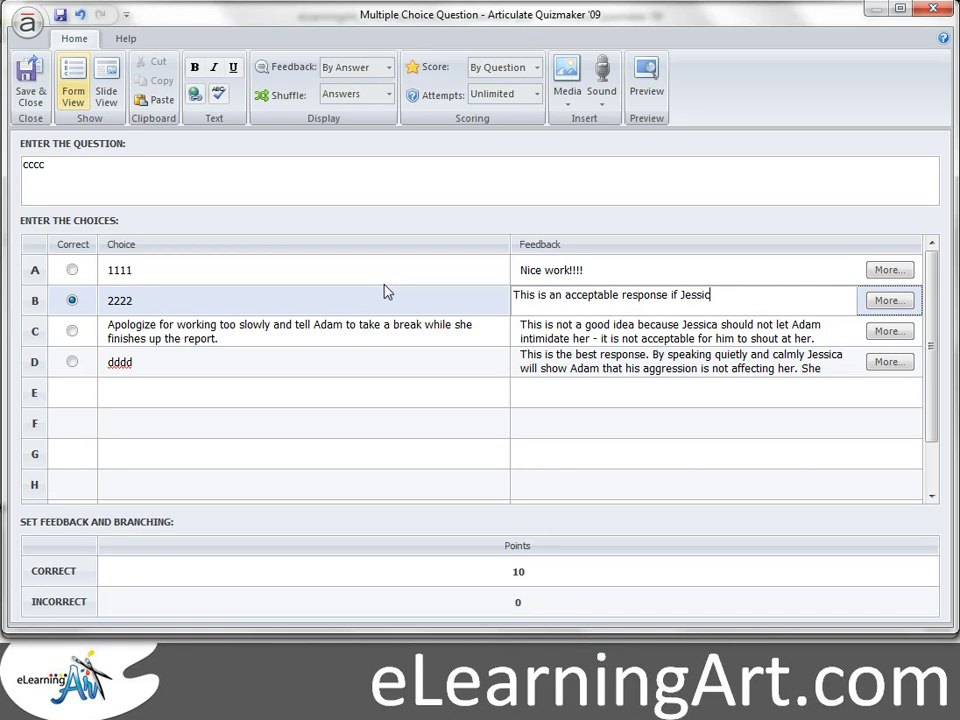
pyautogui.press('BackSpace')
pyautogui.press('BackSpace')
pyautogui.press('BackSpace')
pyautogui.press('BackSpace')
pyautogui.press('BackSpace')
pyautogui.press('BackSpace')
pyautogui.press('BackSpace')
pyautogui.press('BackSpace')
pyautogui.press('BackSpace')
pyautogui.press('BackSpace')
pyautogui.press('BackSpace')
pyautogui.press('BackSpace')
pyautogui.press('BackSpace')
pyautogui.press('BackSpace')
pyautogui.press('BackSpace')
pyautogui.press('BackSpace')
pyautogui.press('BackSpace')
pyautogui.press('BackSpace')
pyautogui.press('BackSpace')
pyautogui.press('BackSpace')
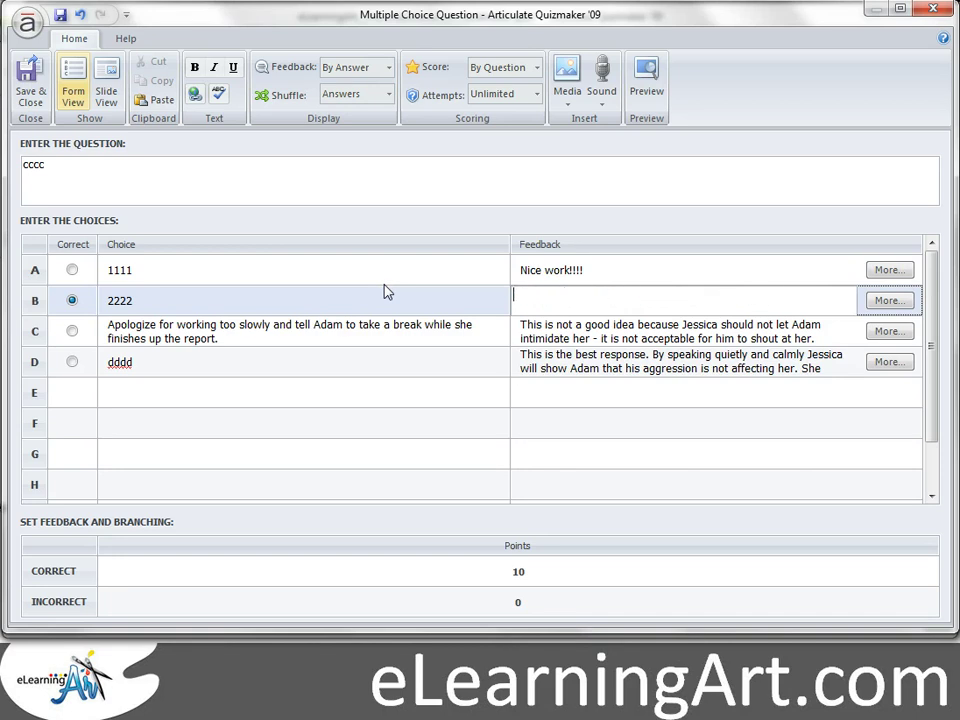
pyautogui.write('correct')
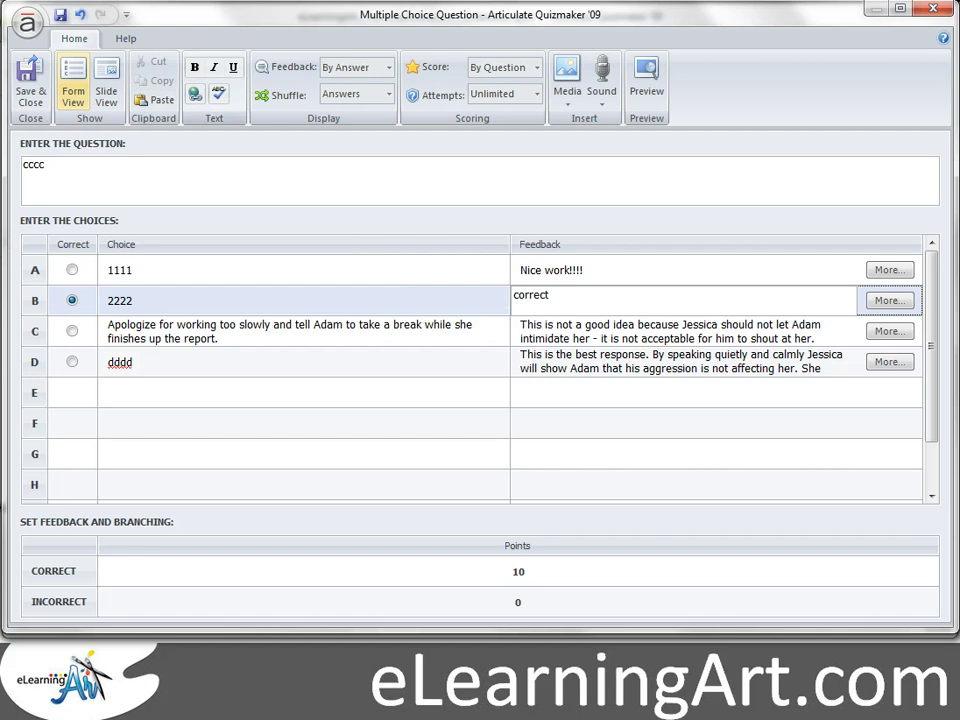
pyautogui.click(30, 85)
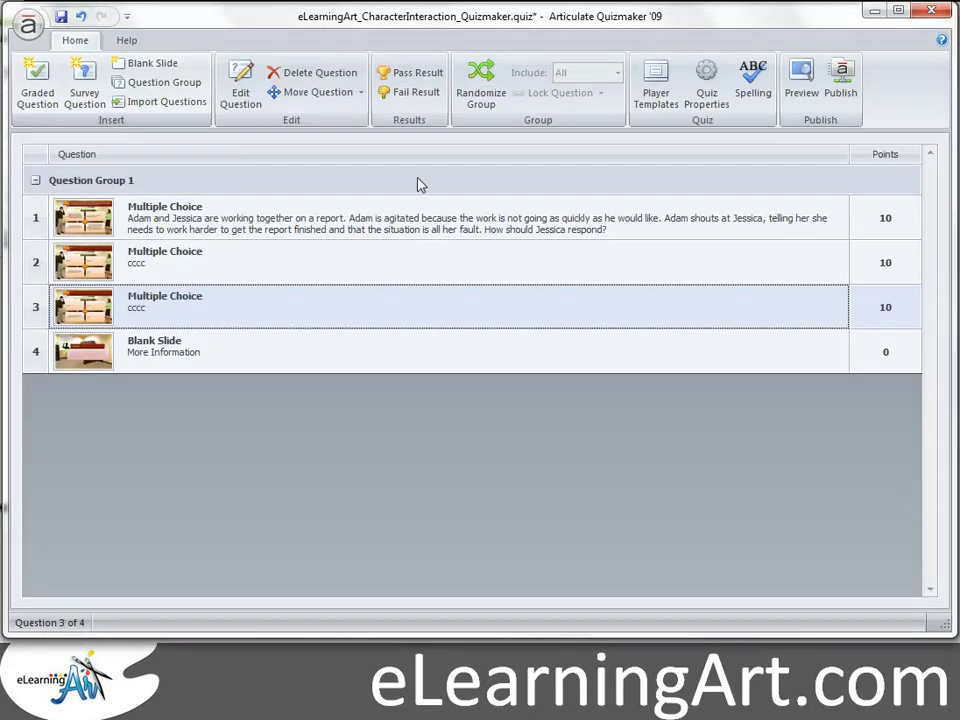
# Step: Preview the quiz; answer the scenario question wrongly, then with the calm Tell Adam answer
pyautogui.click(801, 80)
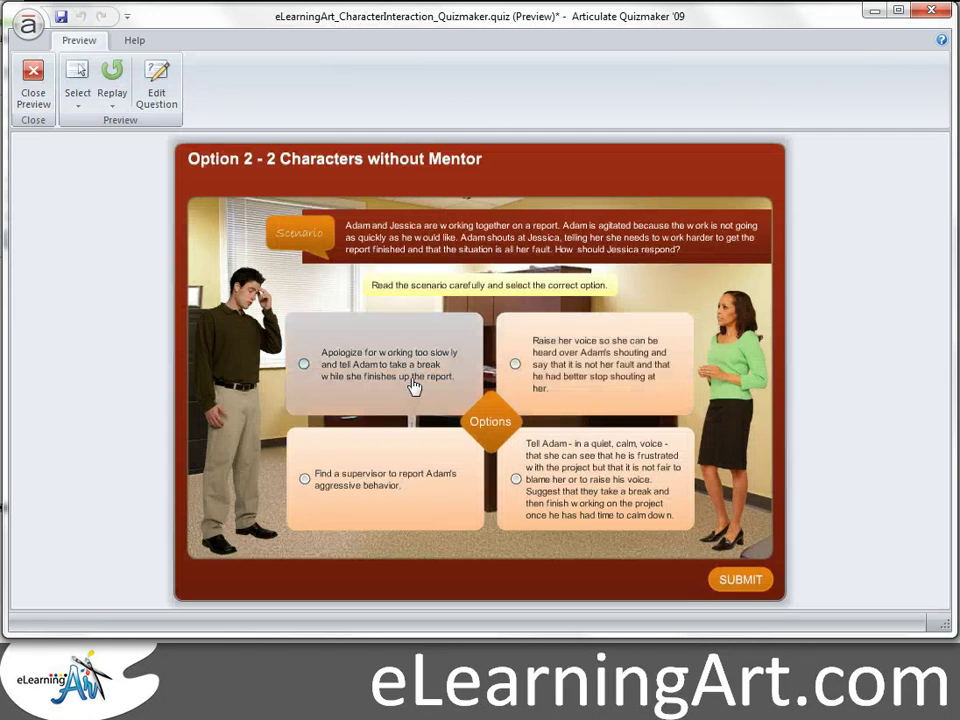
pyautogui.click(413, 386)
pyautogui.click(750, 582)
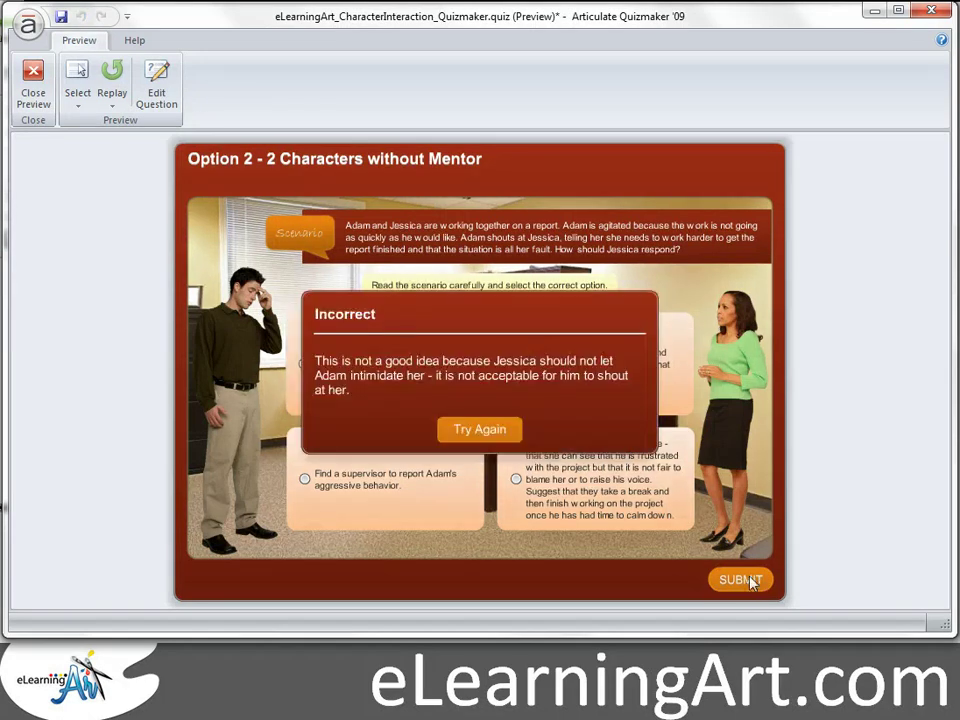
pyautogui.click(478, 431)
pyautogui.click(585, 497)
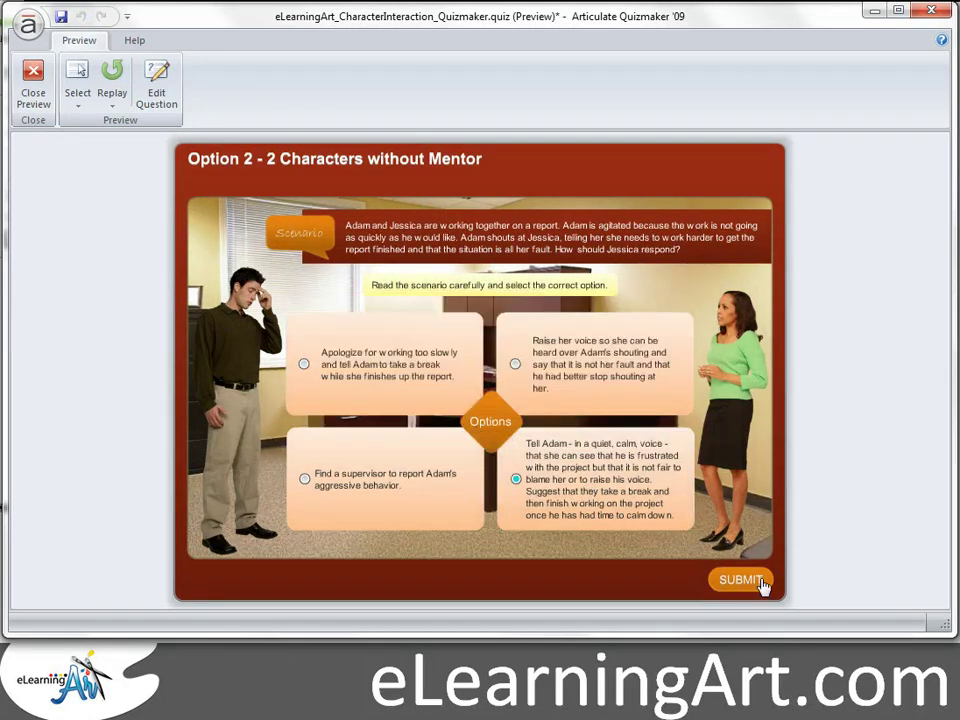
pyautogui.click(760, 582)
pyautogui.click(477, 438)
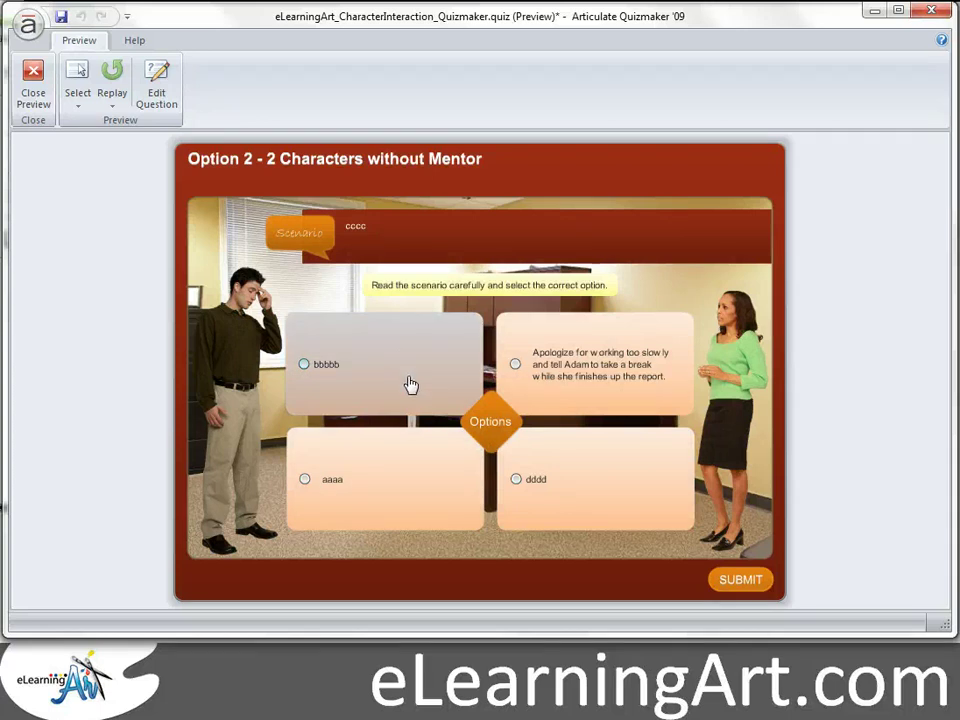
# Step: On the cccc question, submit bbbbb (incorrect), then aaaa (correct)
pyautogui.click(732, 582)
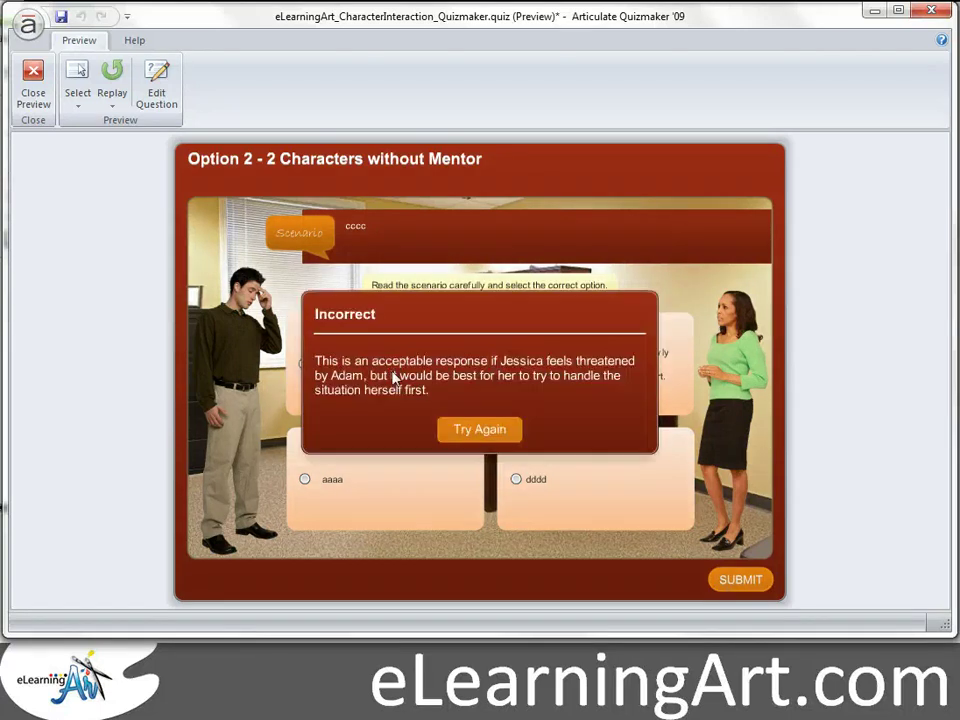
pyautogui.click(471, 432)
pyautogui.click(416, 474)
pyautogui.click(757, 583)
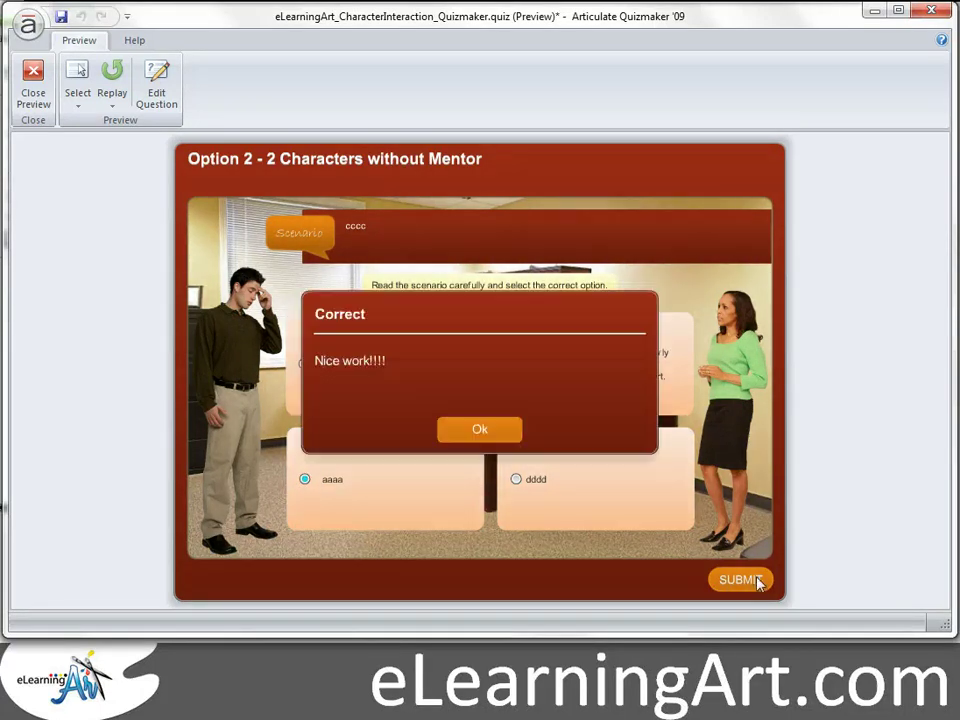
pyautogui.click(494, 433)
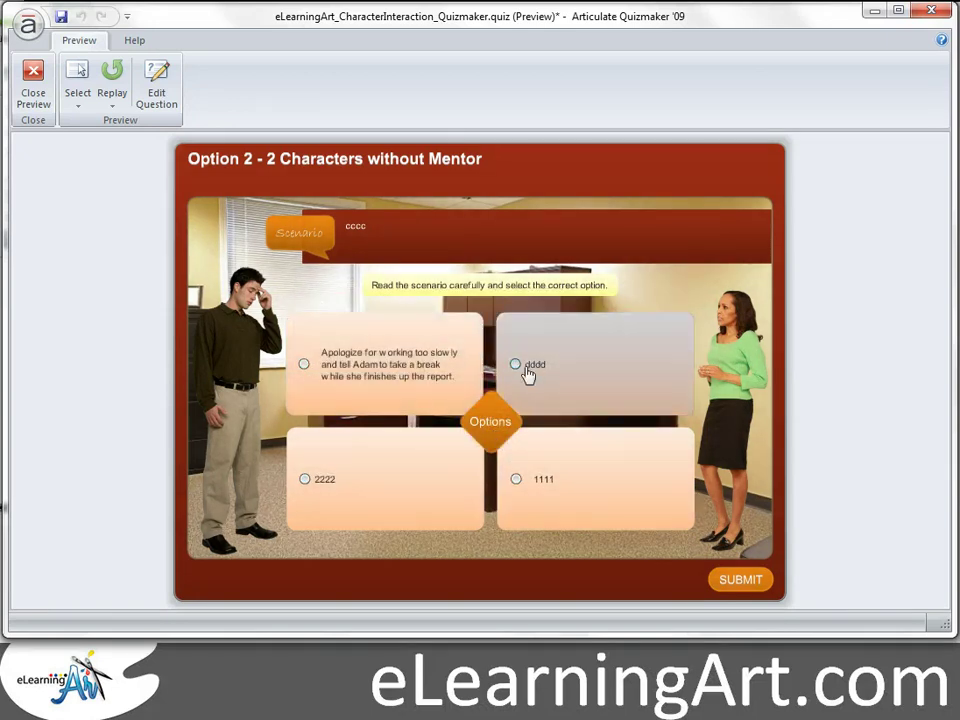
# Step: On the last question, submit 1111 (incorrect), then 2222 (correct), and reach More Information
pyautogui.click(576, 506)
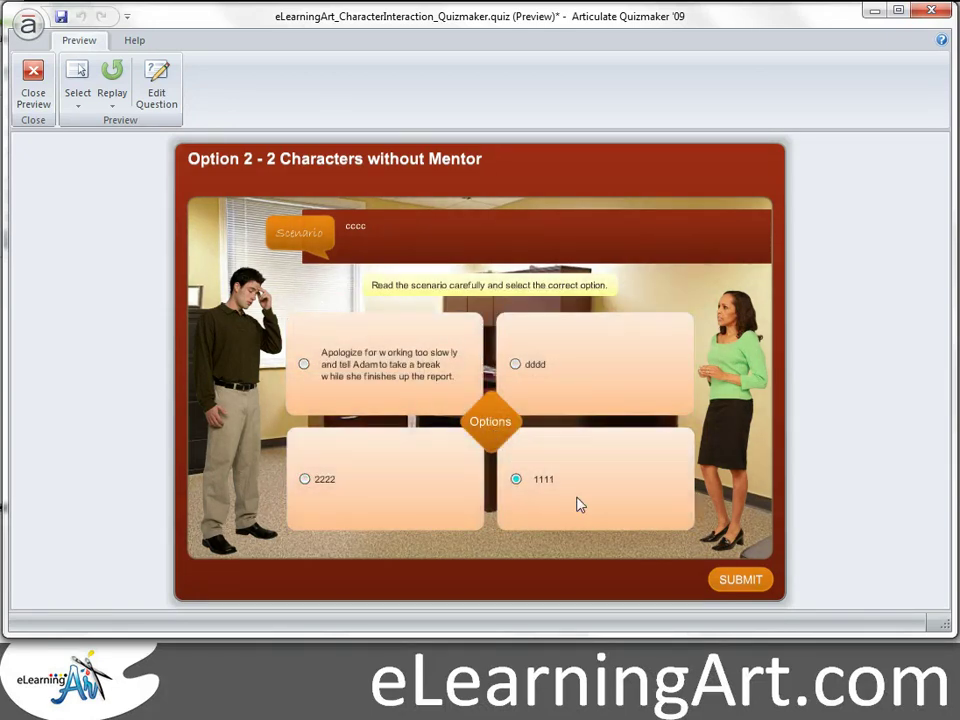
pyautogui.click(728, 588)
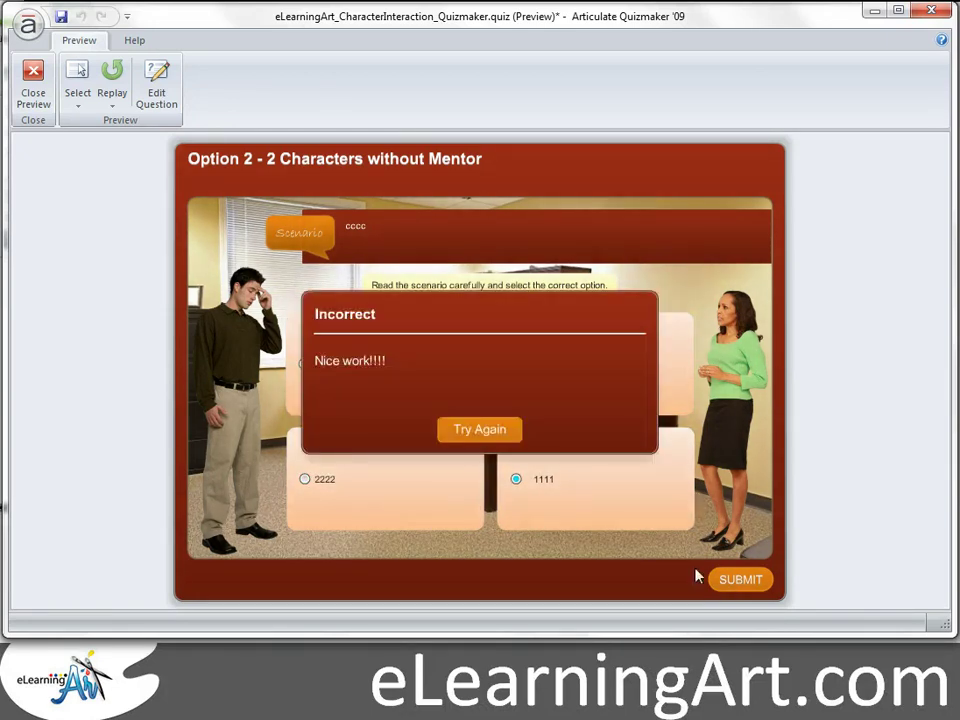
pyautogui.click(480, 432)
pyautogui.click(358, 497)
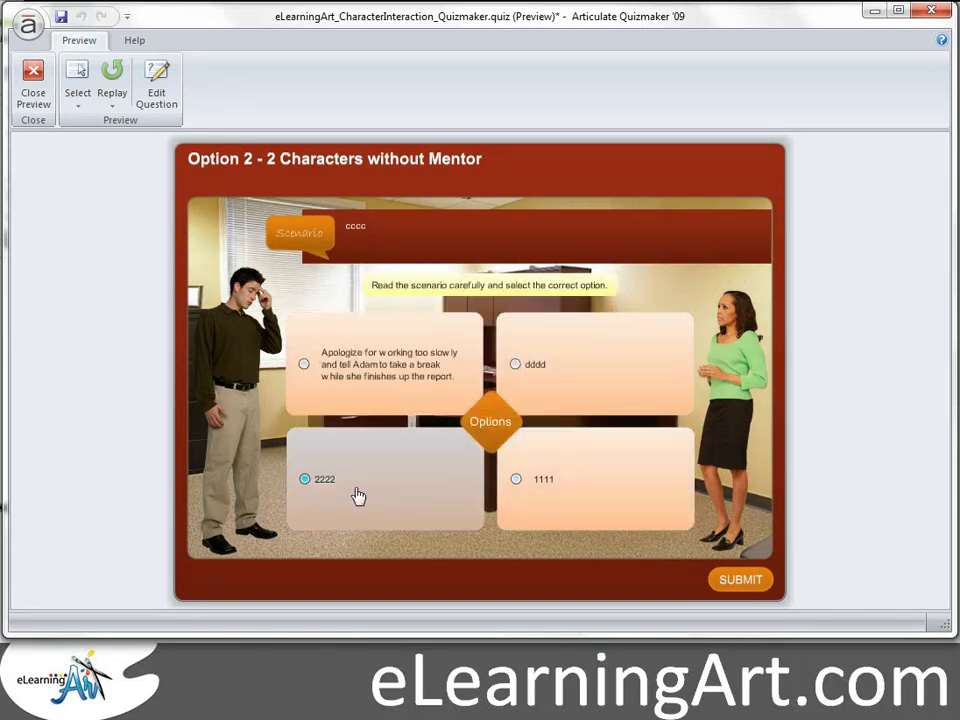
pyautogui.click(722, 580)
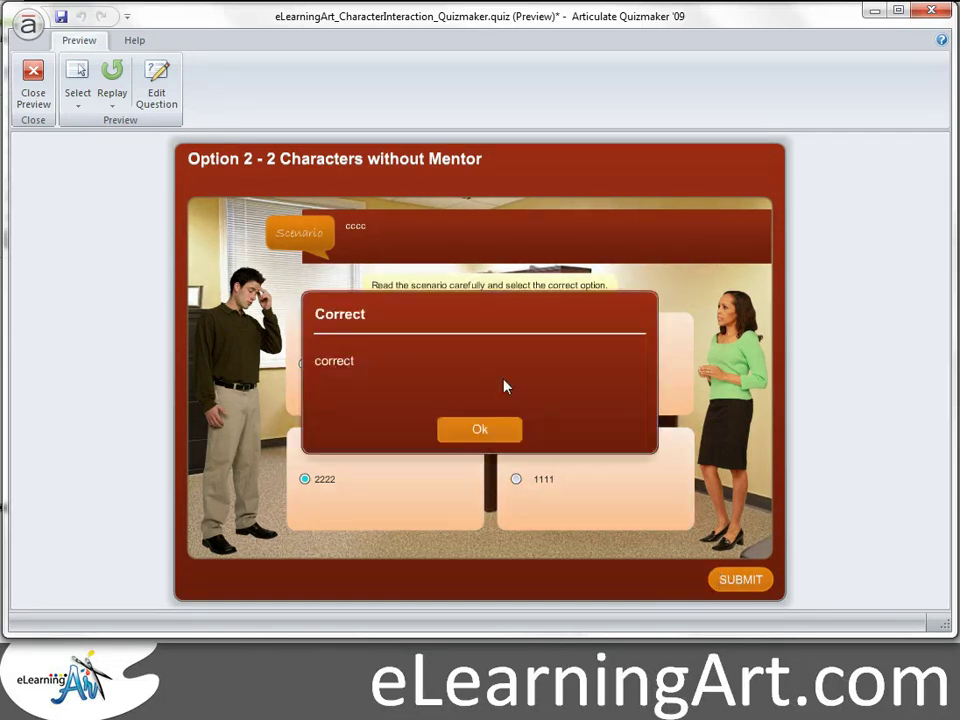
pyautogui.click(484, 434)
pyautogui.click(483, 433)
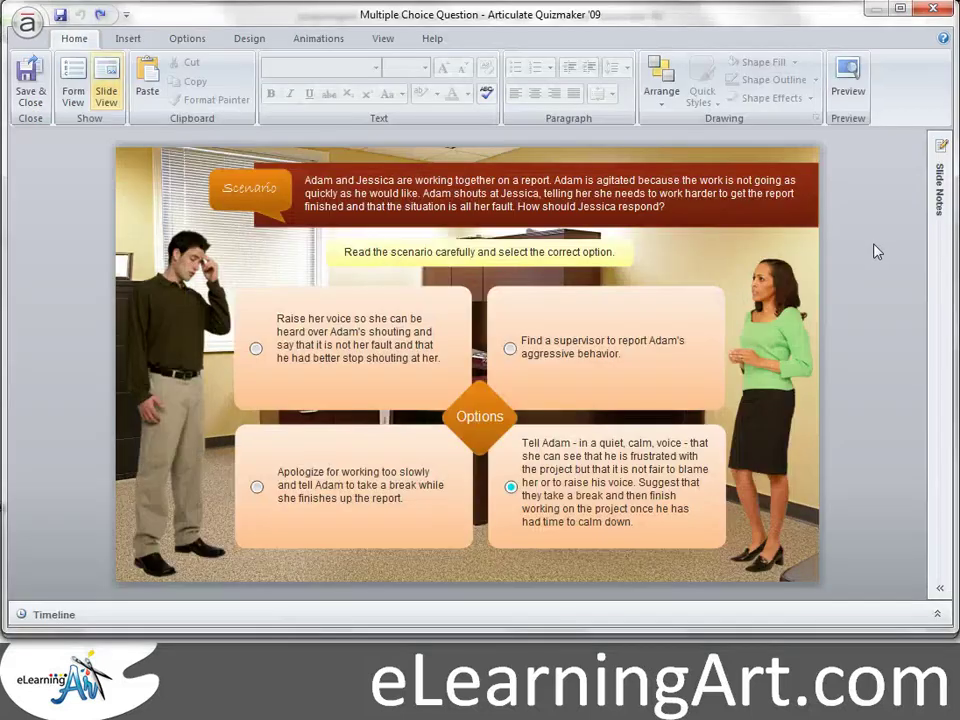
pyautogui.hotkey('alt', 'g')
# Step: Replace Jessica's picture with the eLearningArt_Lisa_angry image via Change Picture
pyautogui.press('Escape')
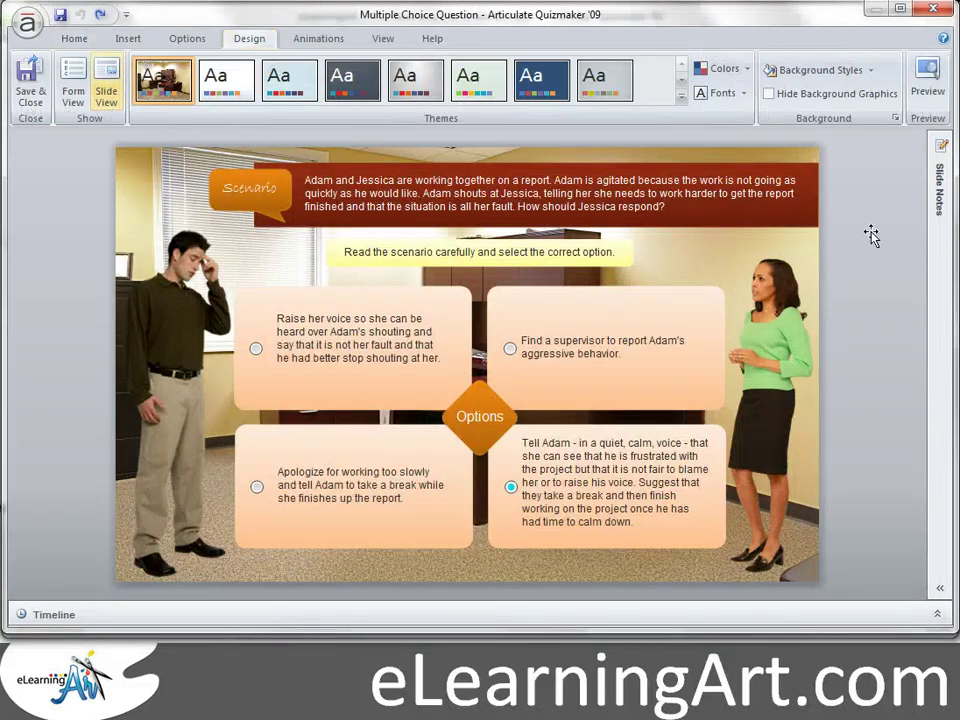
pyautogui.click(772, 288)
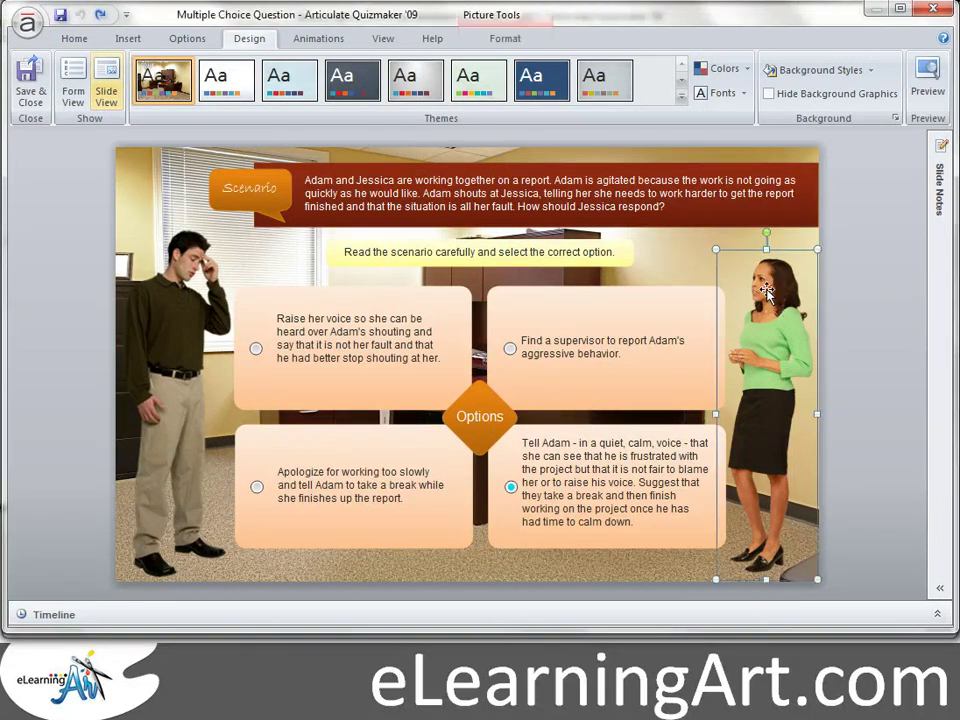
pyautogui.rightClick(771, 290)
pyautogui.click(801, 362)
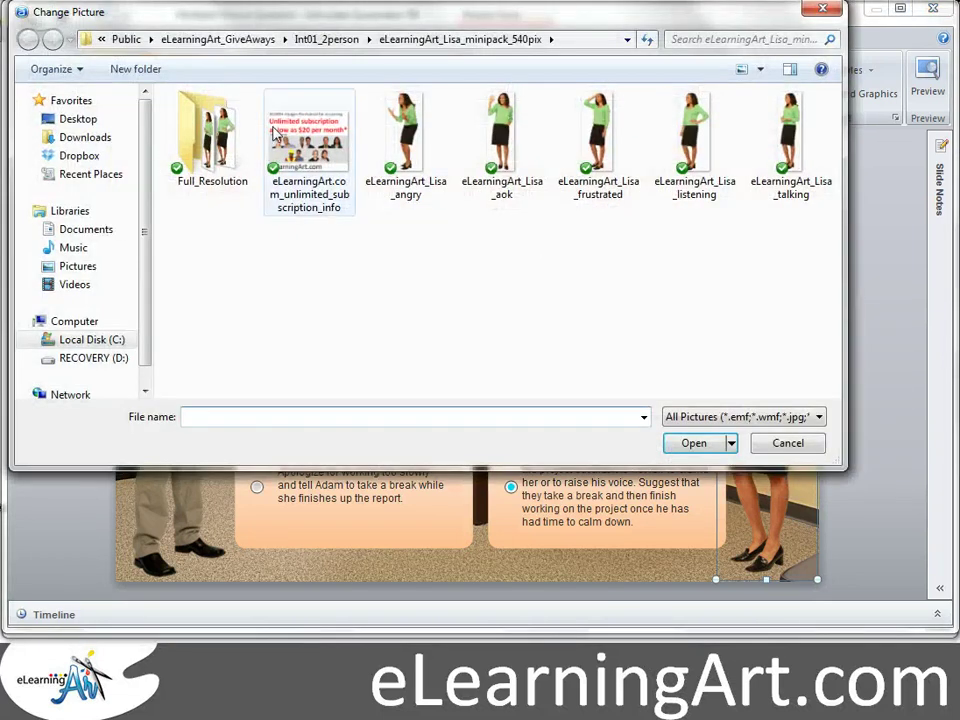
pyautogui.click(409, 145)
pyautogui.doubleClick(409, 145)
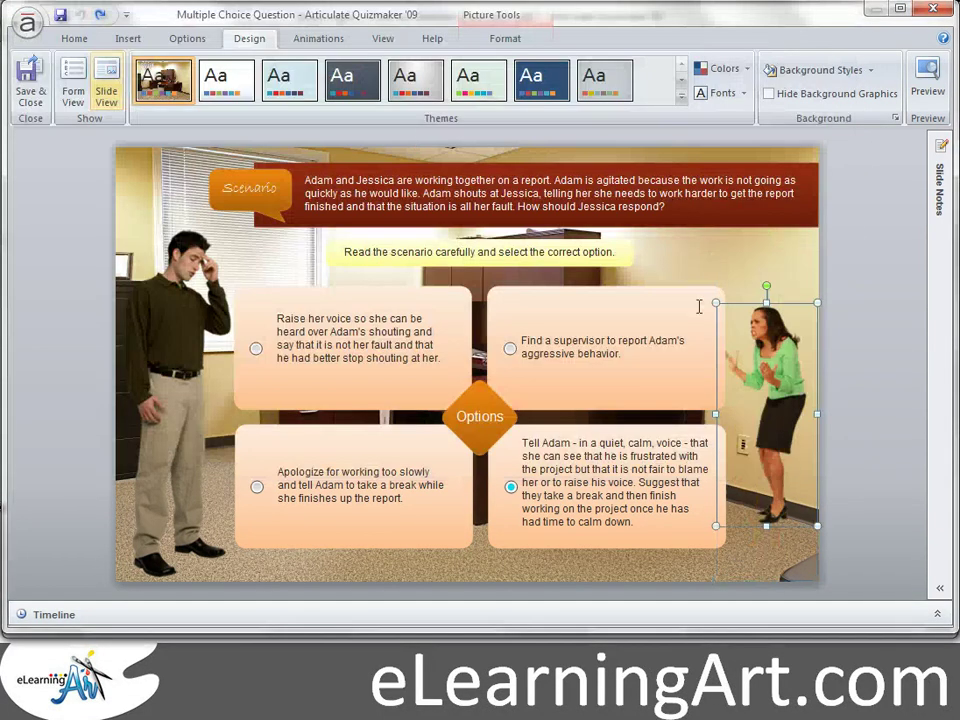
# Step: Enlarge the angry pose and shift it left and down beside the answers
pyautogui.moveTo(825, 270); pyautogui.dragTo(840, 234)
pyautogui.moveTo(797, 314); pyautogui.dragTo(770, 342)
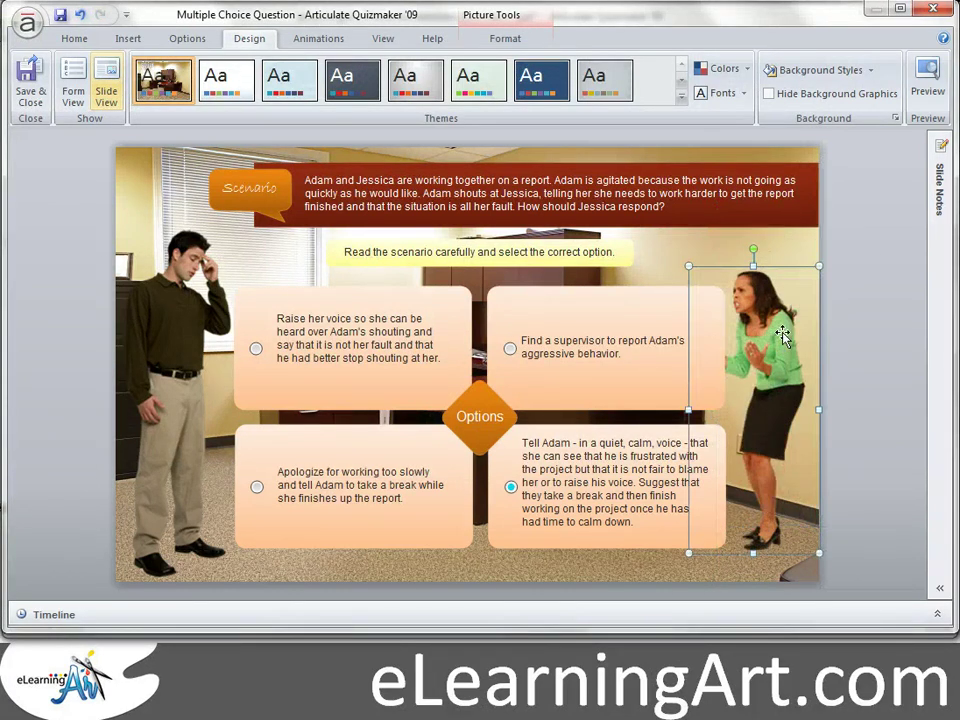
pyautogui.click(866, 316)
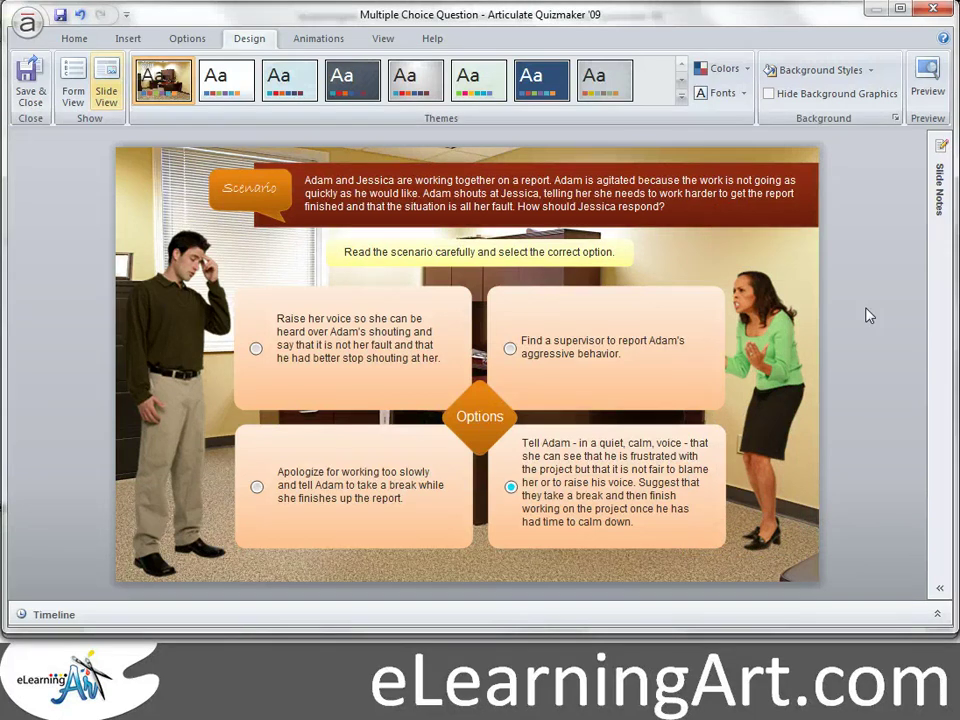